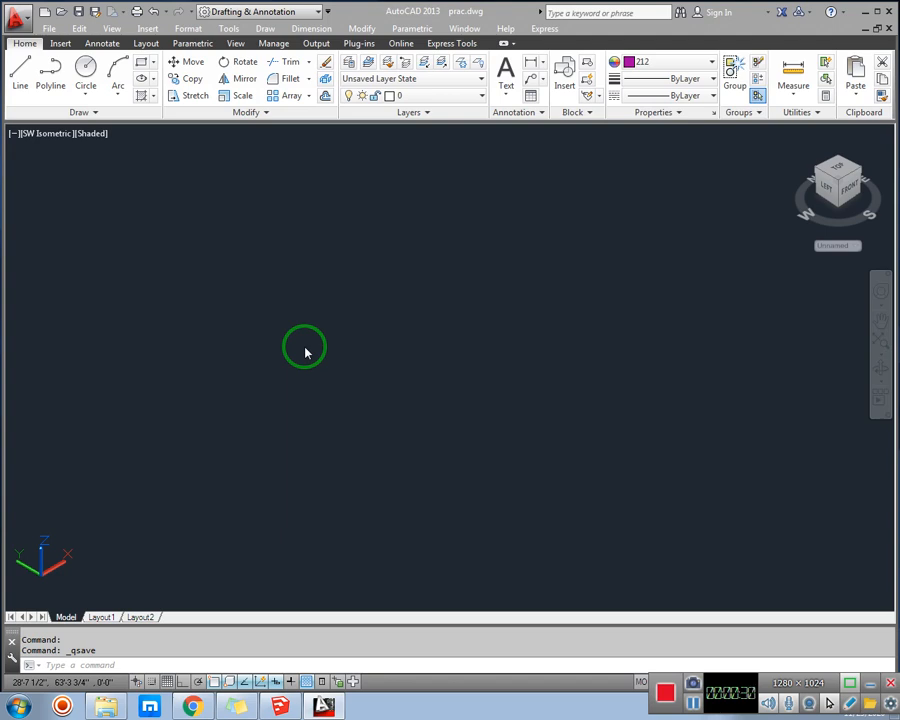
# Step: Start a single-line text in the middle of the drawing with height 7 and rotation angle 0
pyautogui.press('Escape')
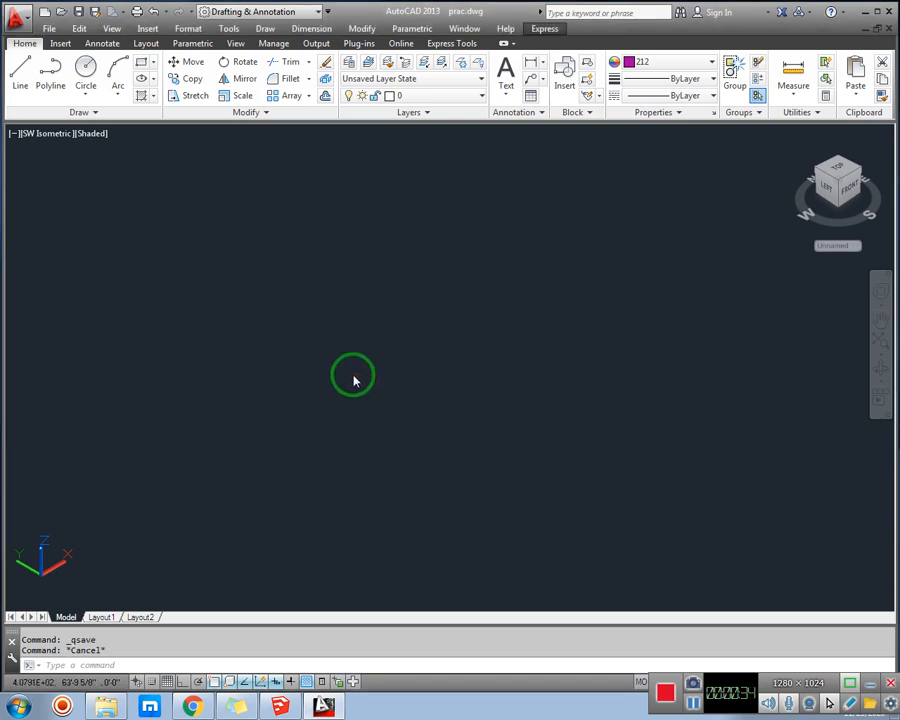
pyautogui.click(219, 665)
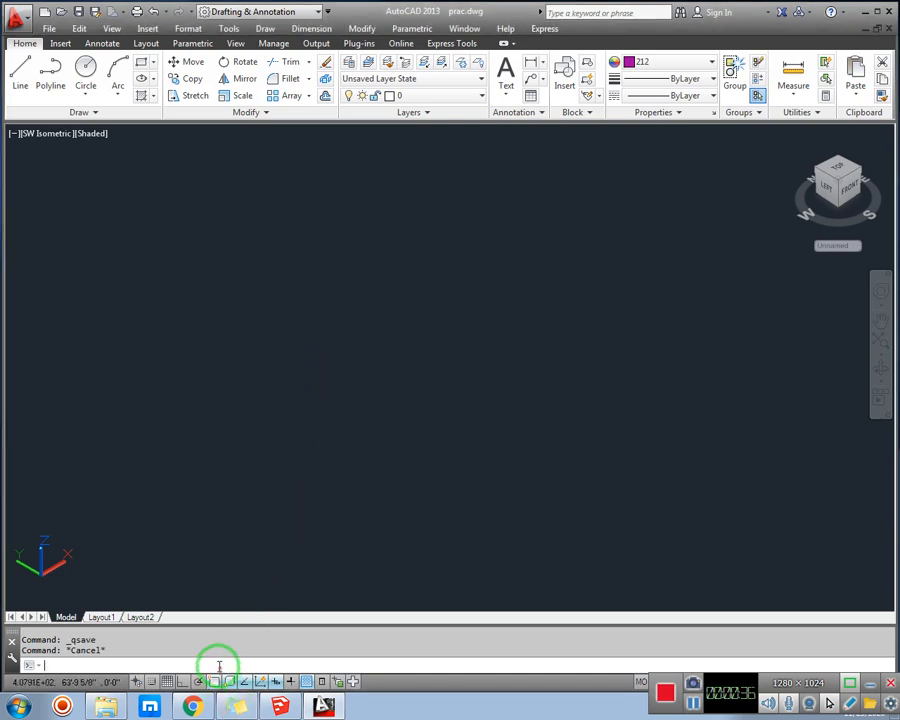
pyautogui.write('d')
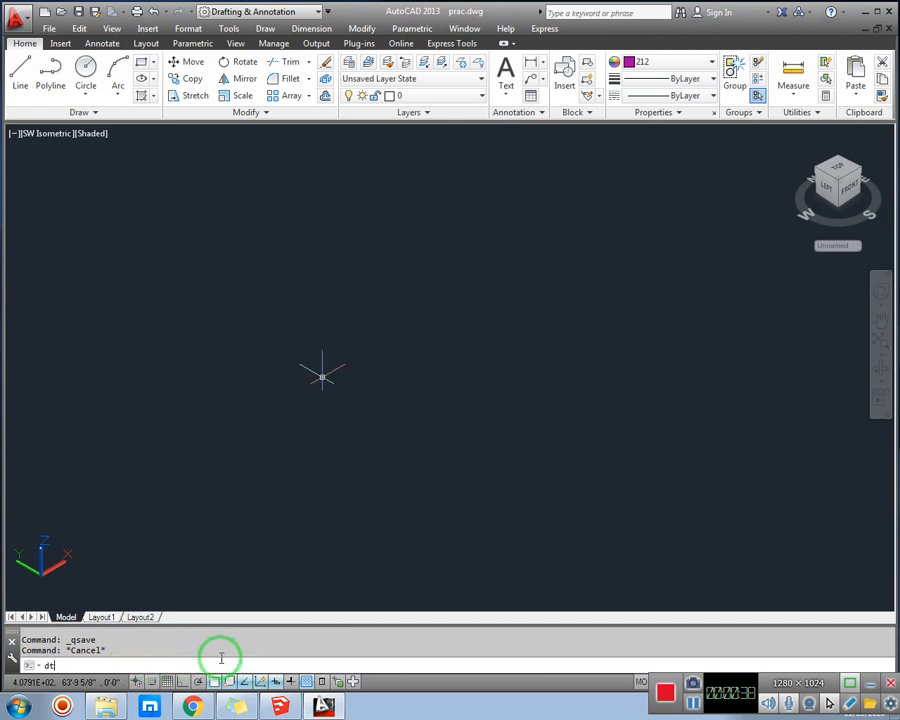
pyautogui.write('t')
pyautogui.press('Return')
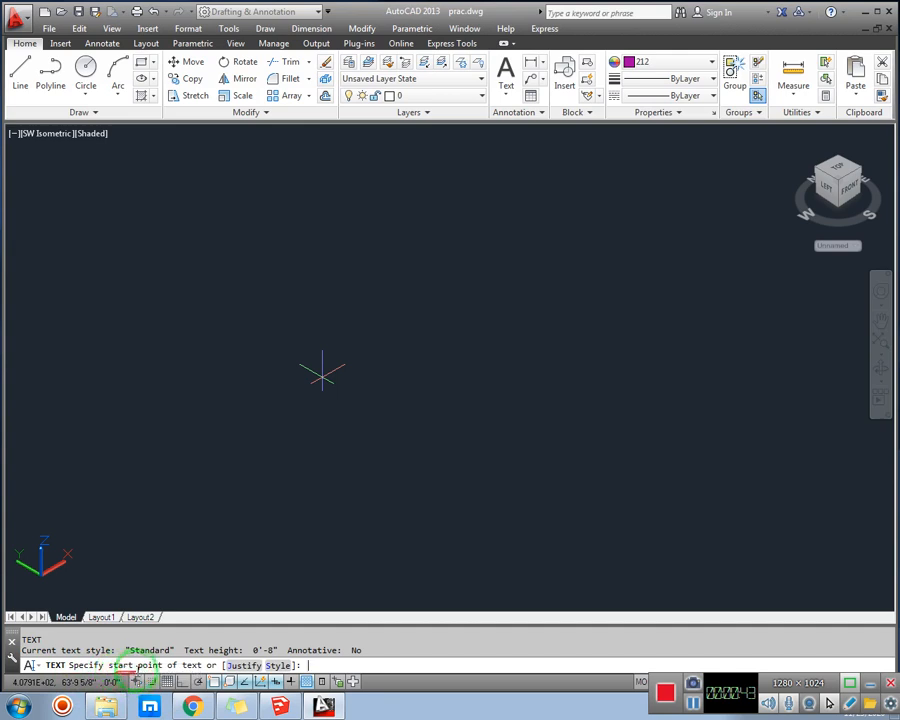
pyautogui.click(331, 325)
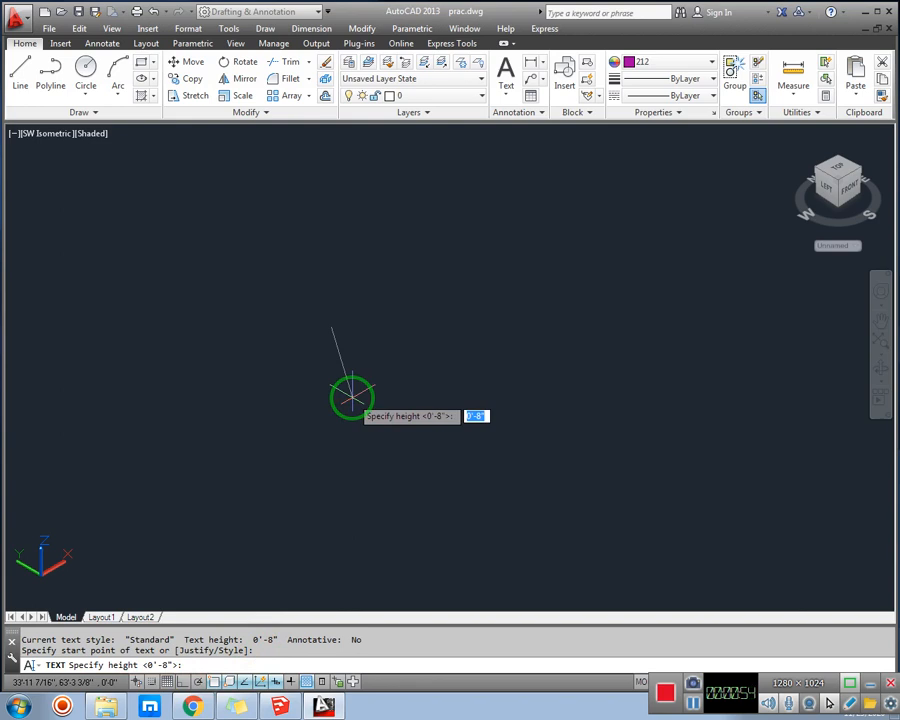
pyautogui.write('7')
pyautogui.press('Return')
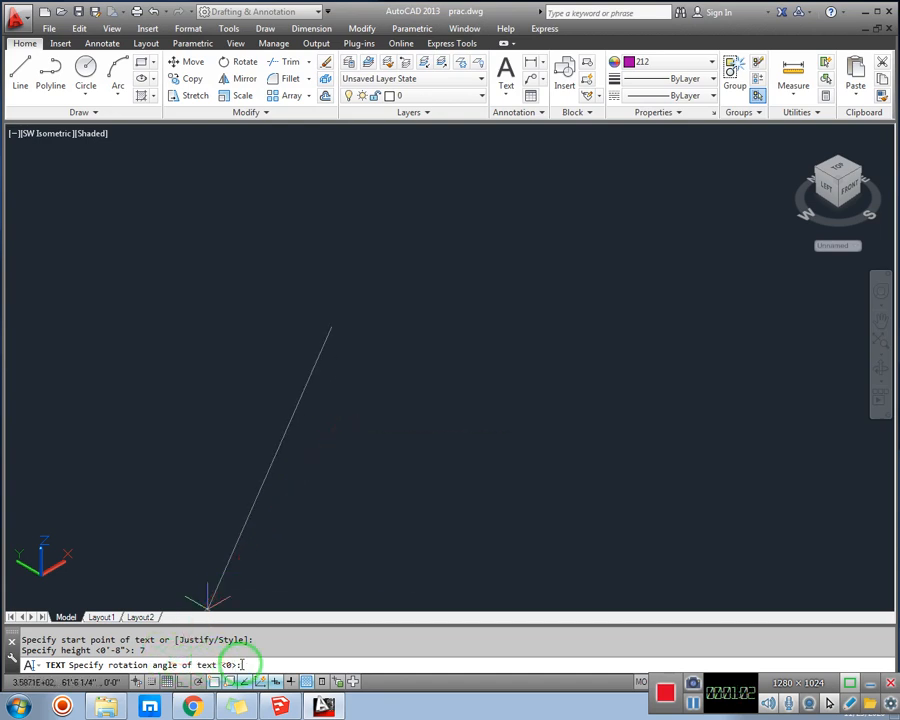
pyautogui.press('Return')
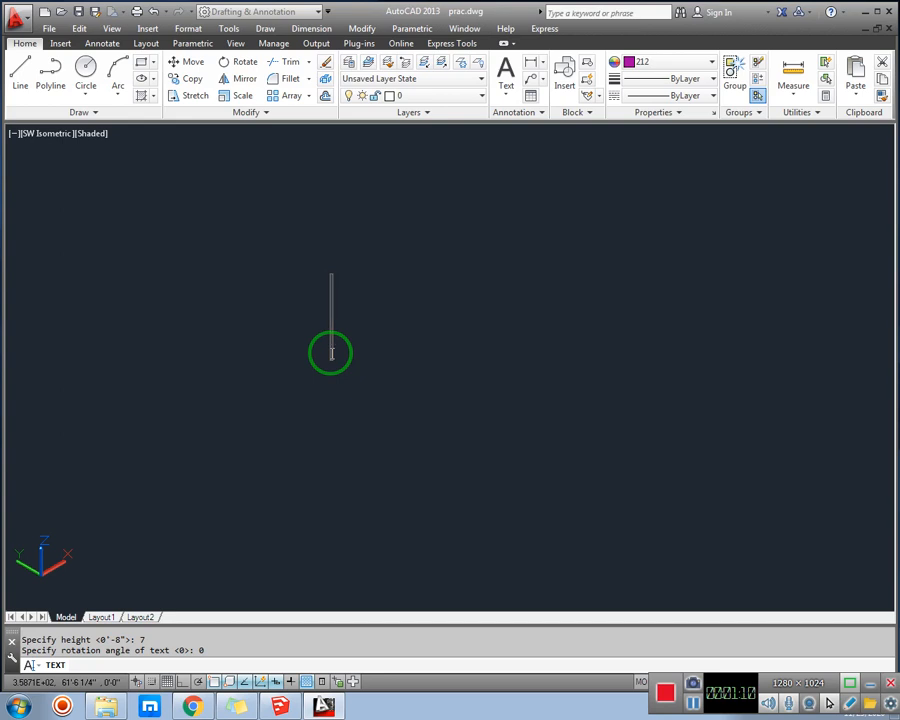
# Step: Enter PAKISTAN as the text content and finish the text object
pyautogui.write('PAKIT')
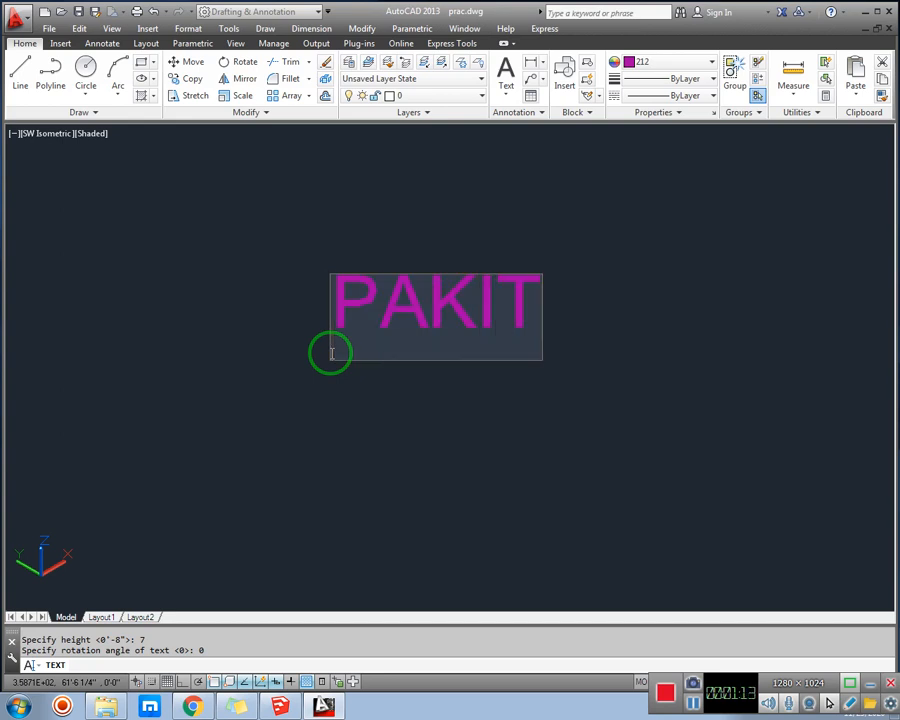
pyautogui.press('BackSpace')
pyautogui.write('STAN')
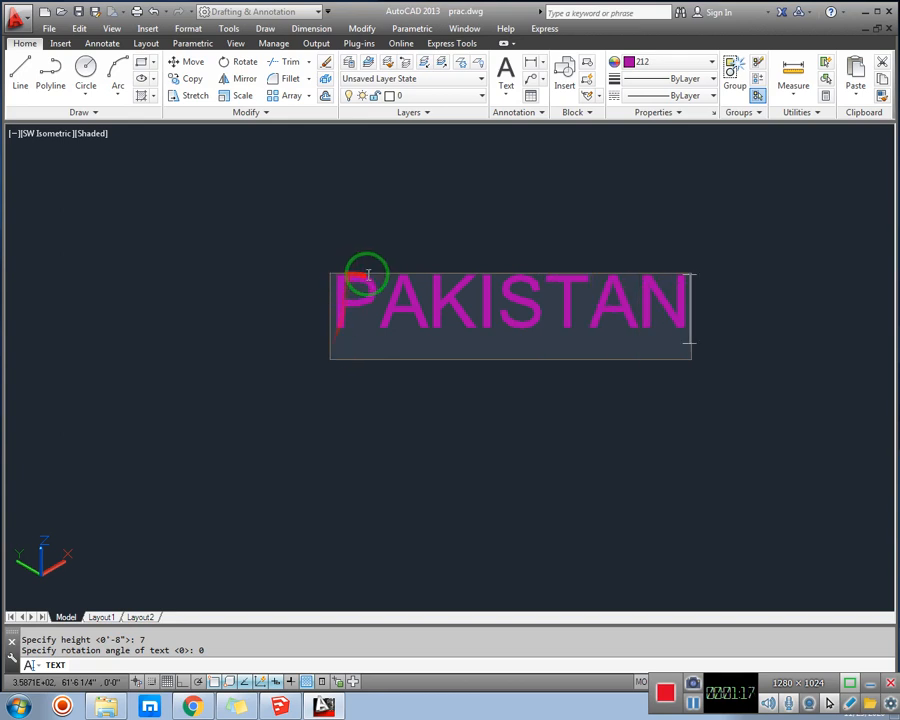
pyautogui.click(384, 396)
pyautogui.press('Escape')
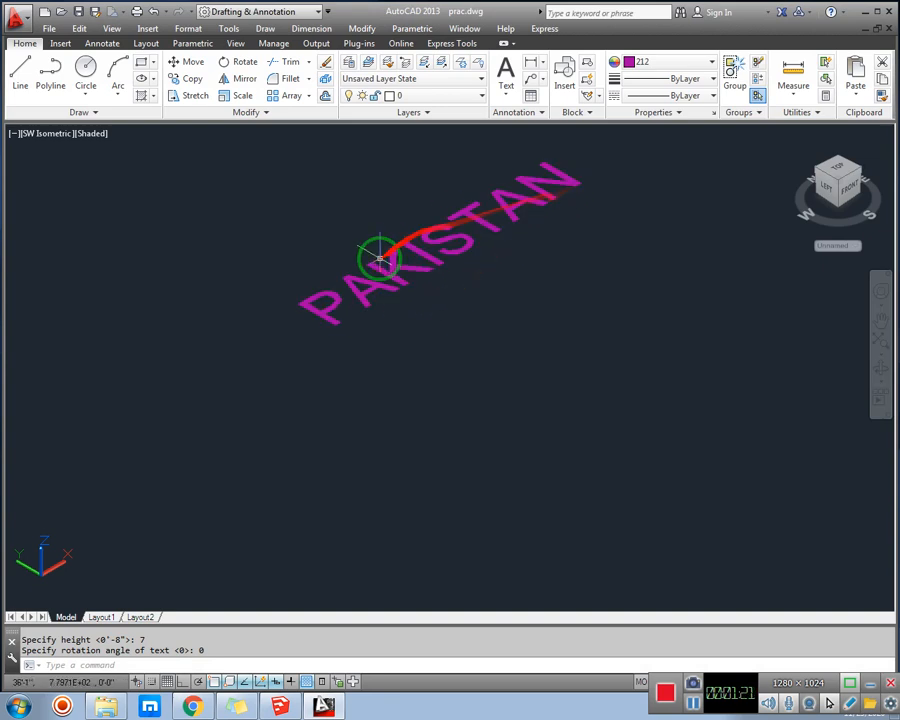
# Step: Switch the viewport to the Top view with the whole word centered
pyautogui.click(48, 136)
pyautogui.click(85, 172)
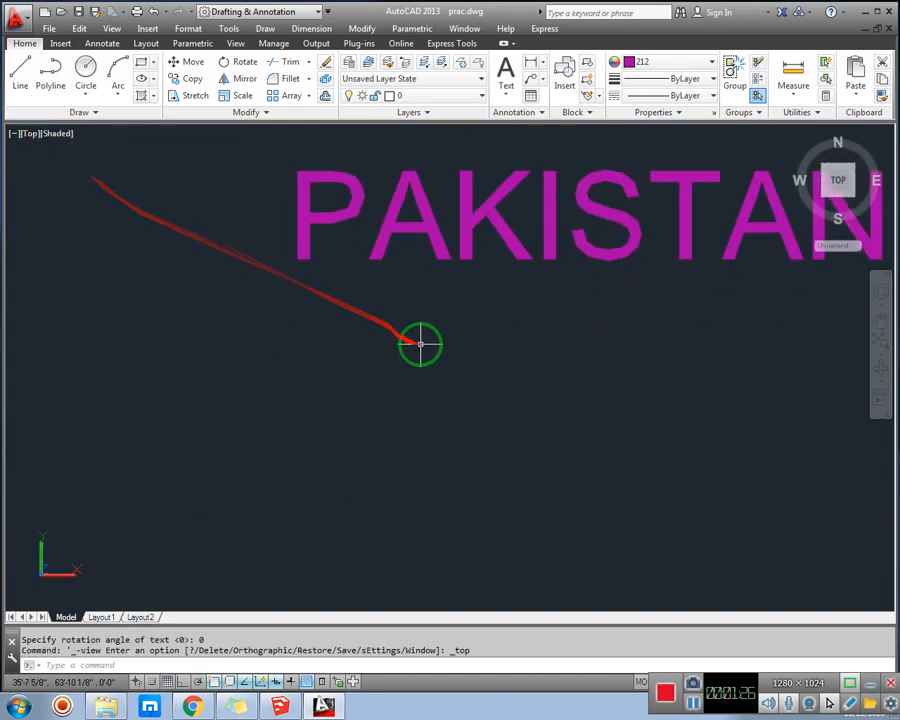
pyautogui.moveTo(289, 398); pyautogui.dragTo(264, 415, button='middle')
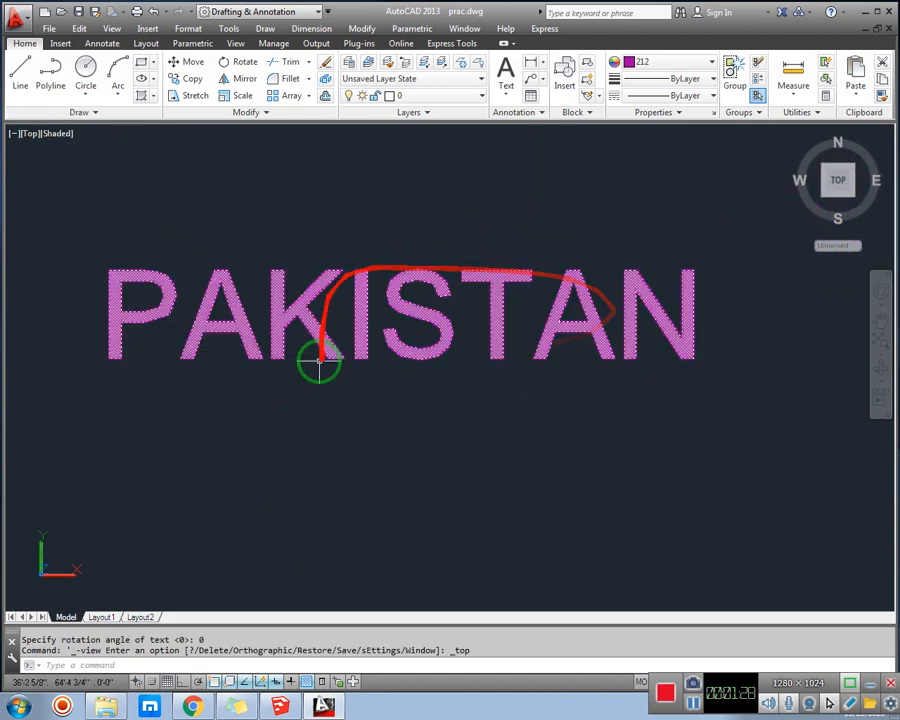
pyautogui.moveTo(446, 328); pyautogui.dragTo(464, 329, button='middle')
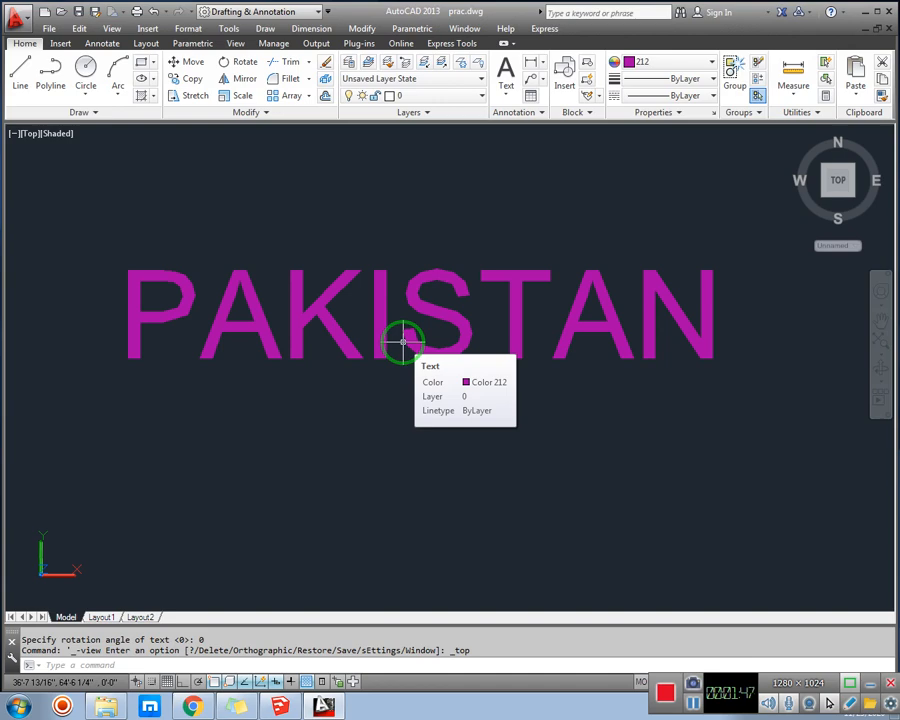
pyautogui.click(544, 28)
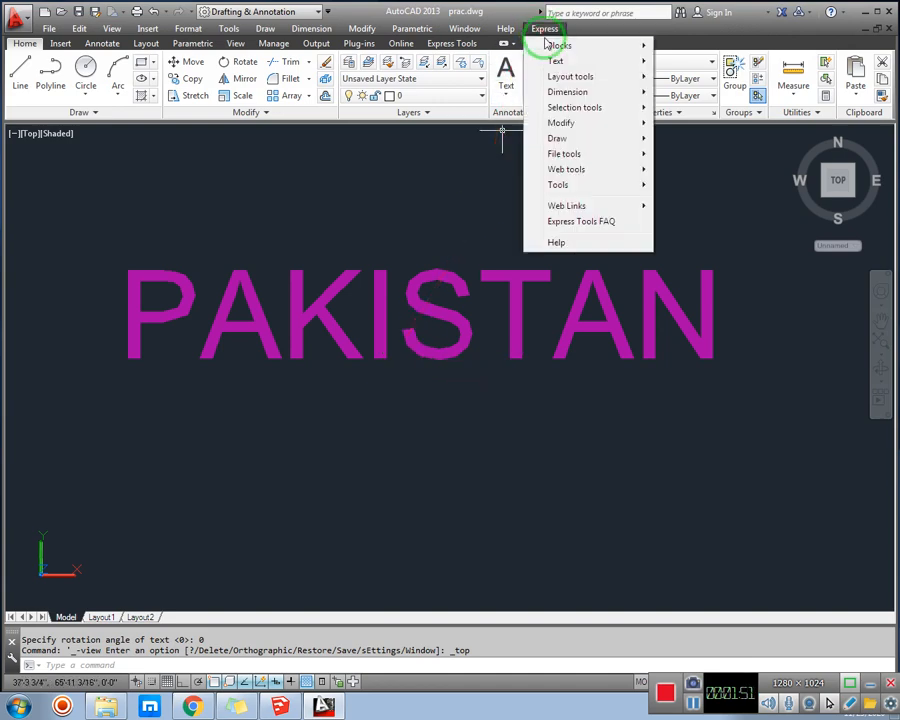
pyautogui.moveTo(552, 62)
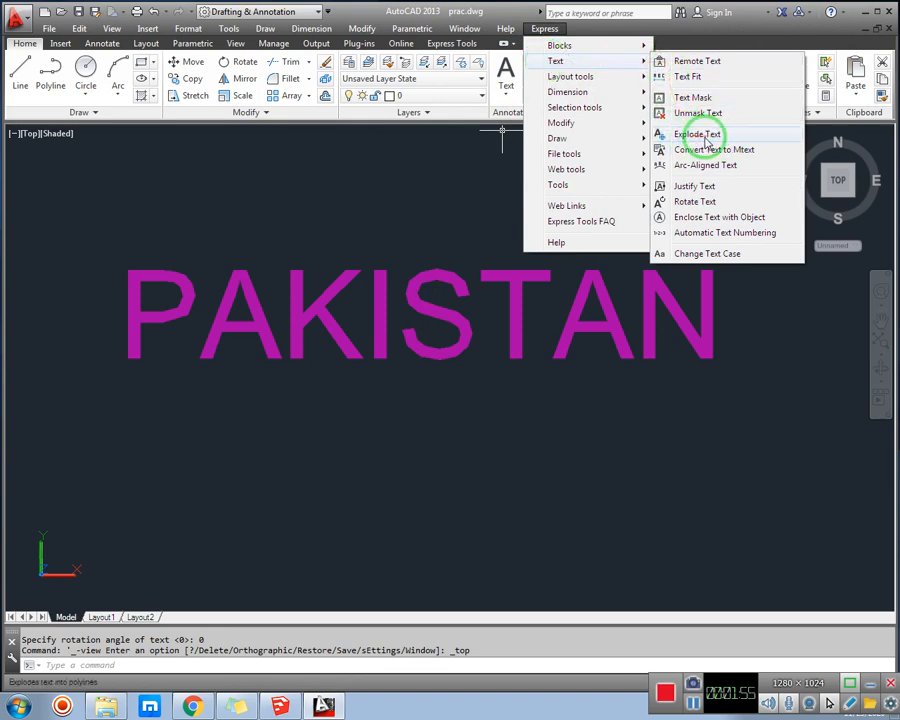
pyautogui.press('Escape')
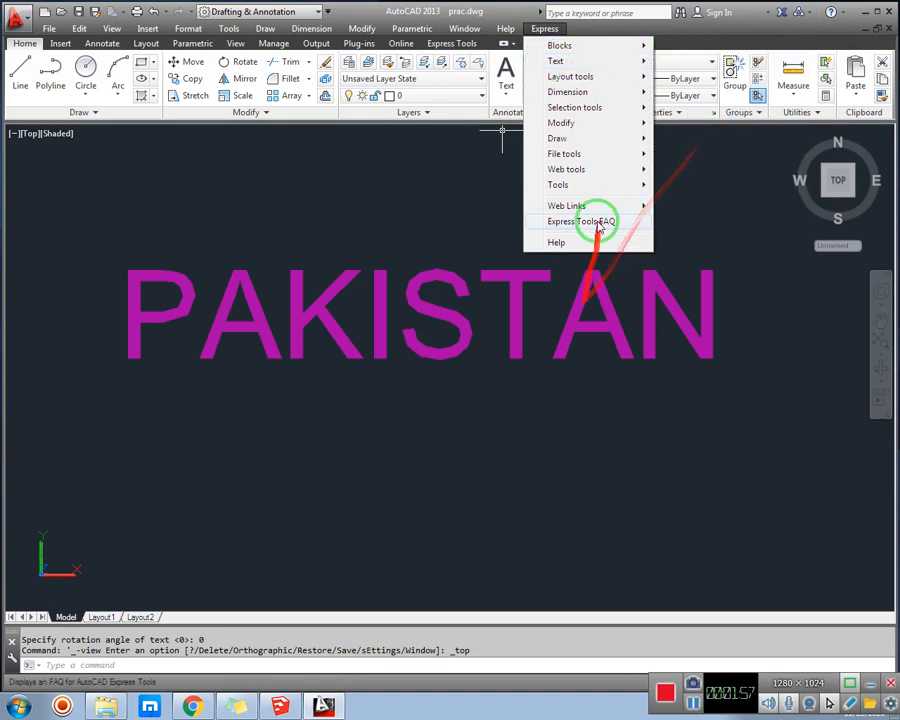
pyautogui.press('Escape')
pyautogui.click(430, 325)
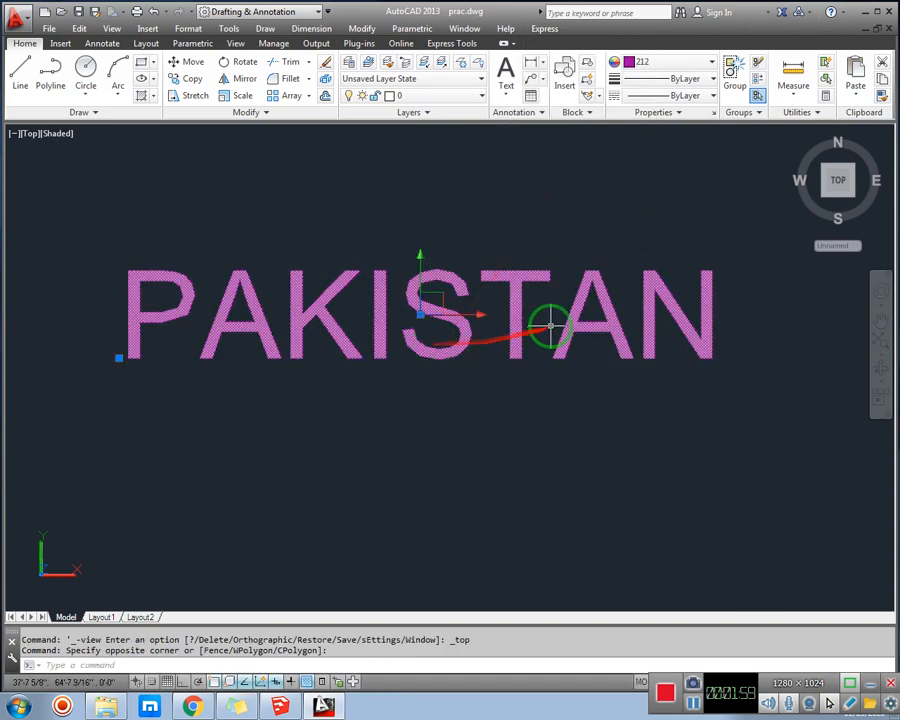
pyautogui.press('Escape')
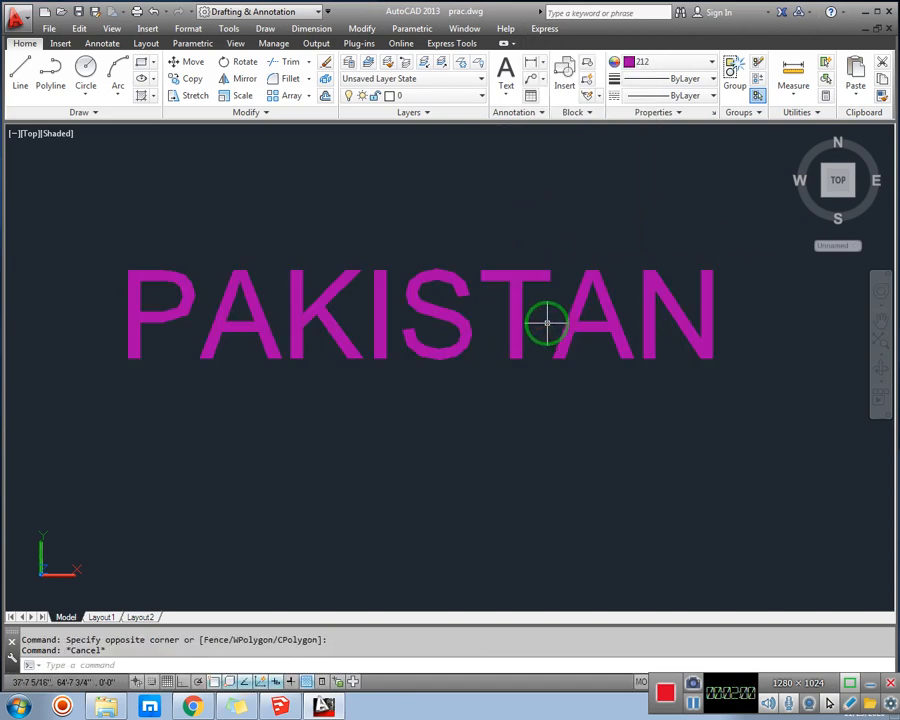
# Step: Explode the PAKISTAN text into polylines with the TXTEXP command
pyautogui.write('TXT')
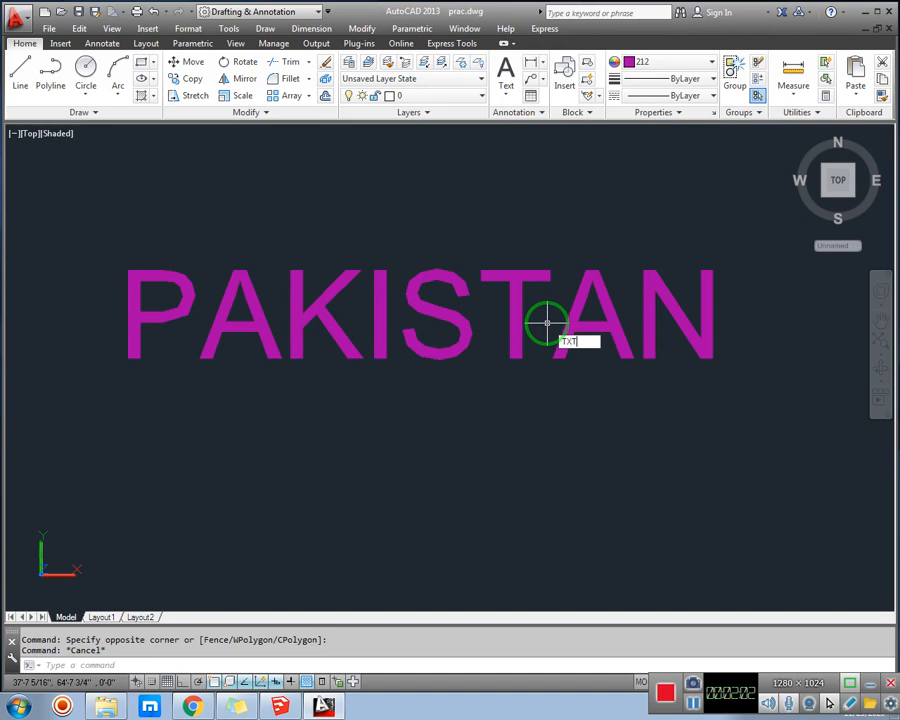
pyautogui.write('EXP')
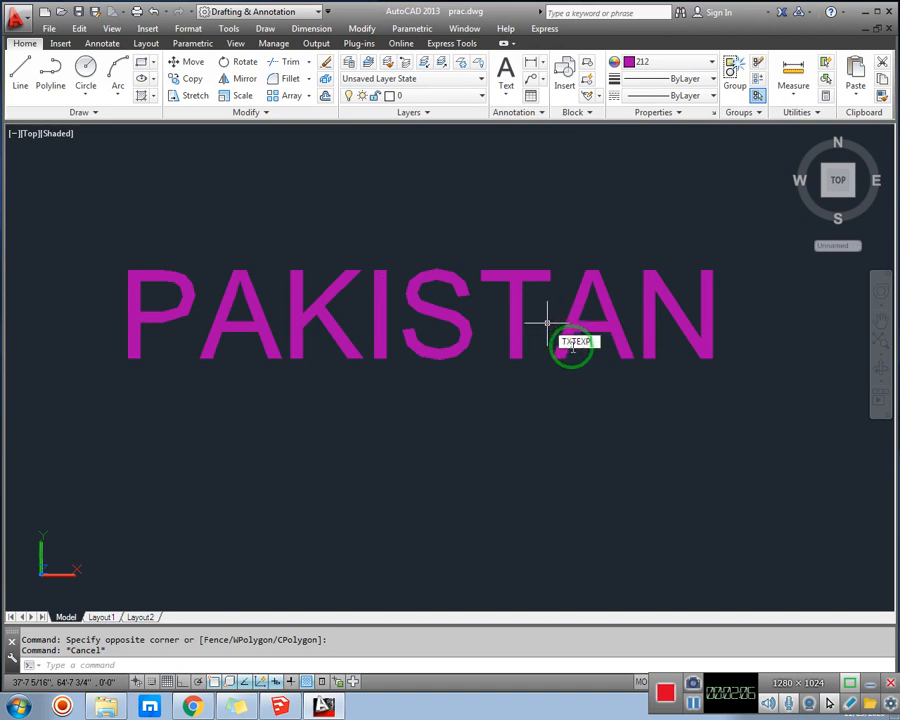
pyautogui.press('Return')
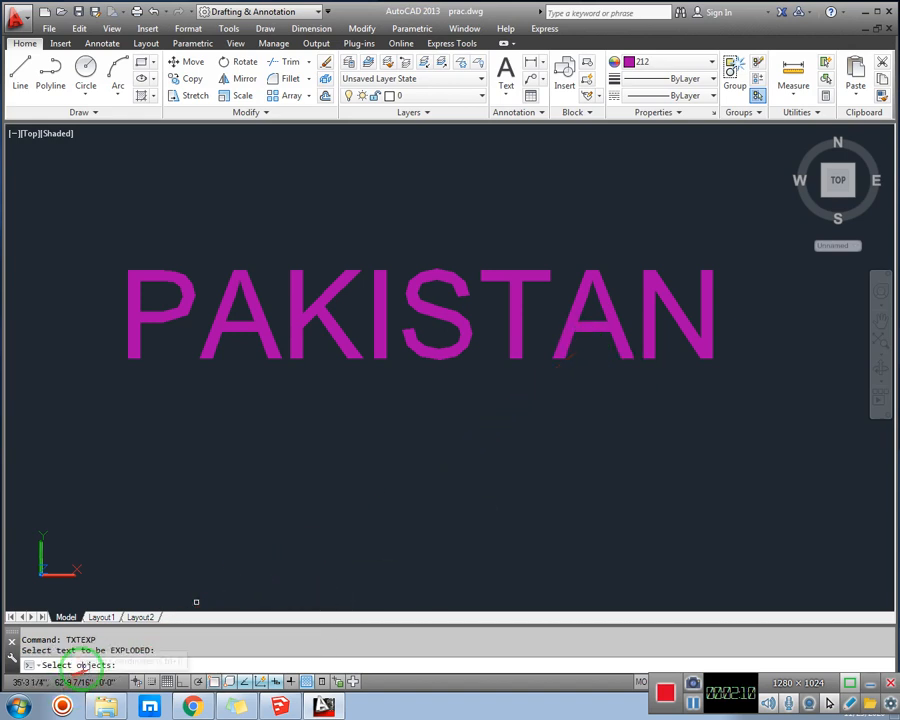
pyautogui.click(443, 283)
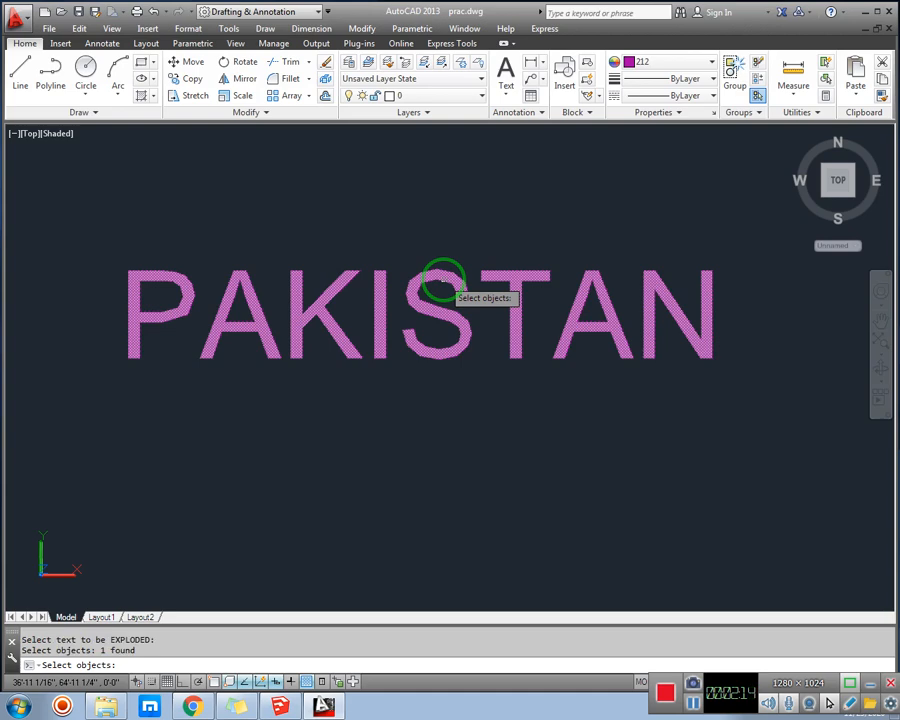
pyautogui.press('Return')
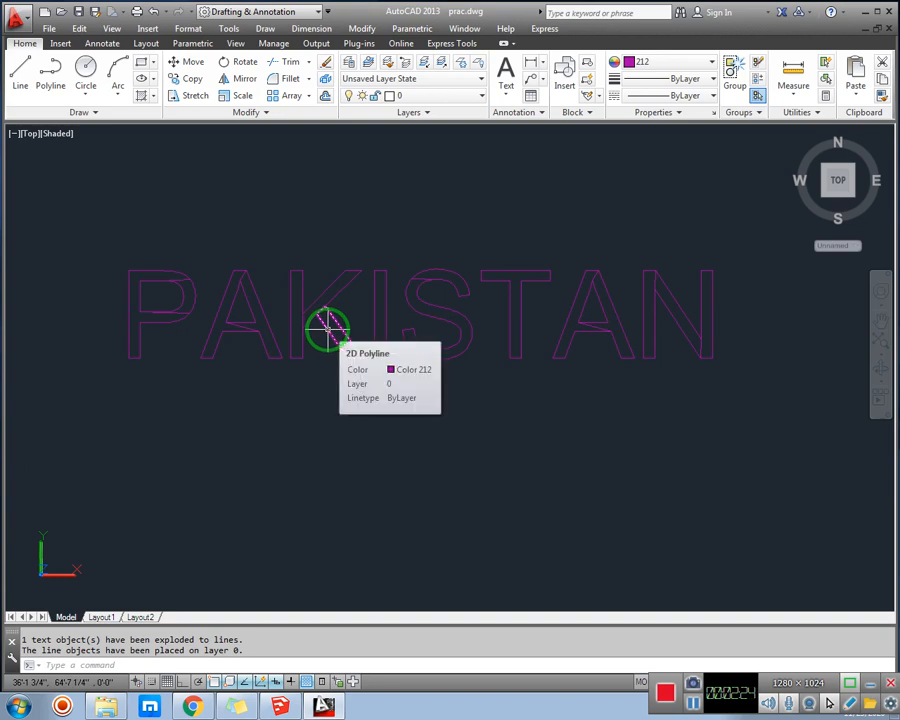
# Step: Switch the viewport to the SW Isometric view with the exploded letters filling it
pyautogui.click(30, 136)
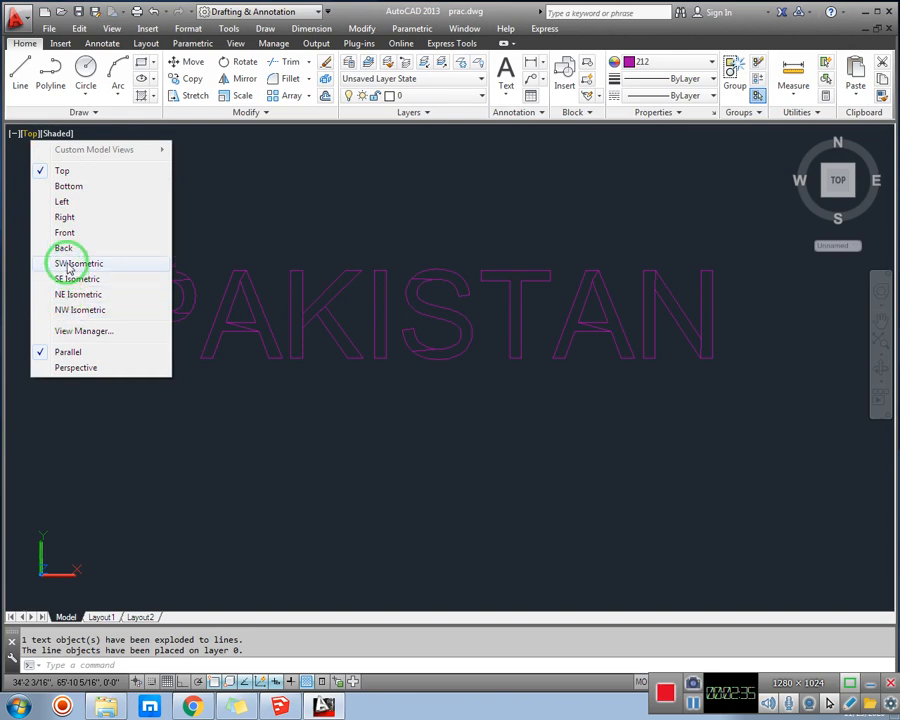
pyautogui.click(68, 265)
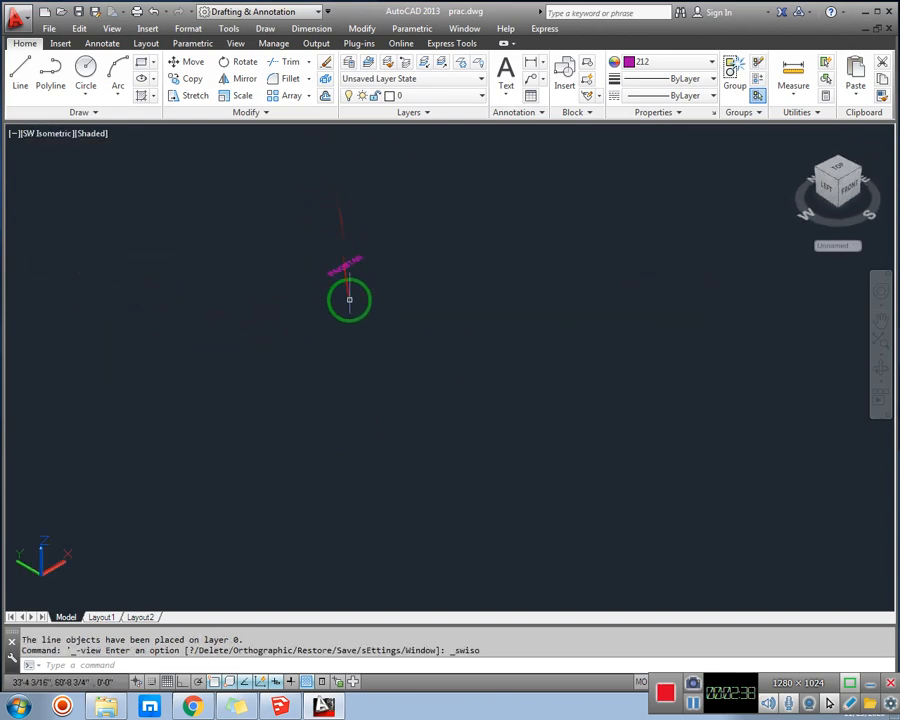
pyautogui.scroll(10, 349, 299)
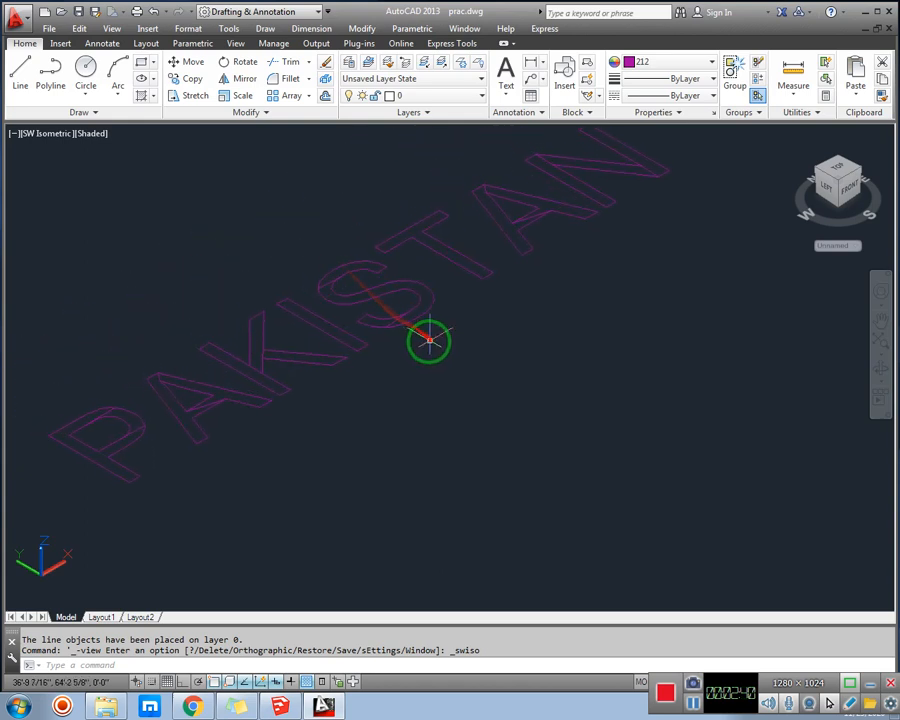
pyautogui.scroll(-5, 429, 341)
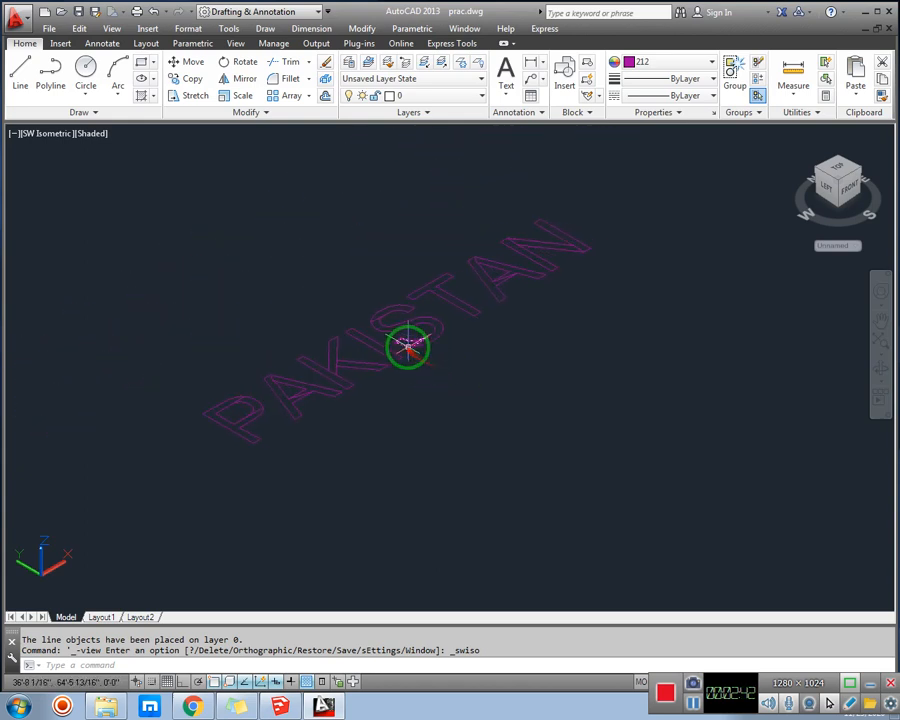
pyautogui.scroll(3, 430, 350)
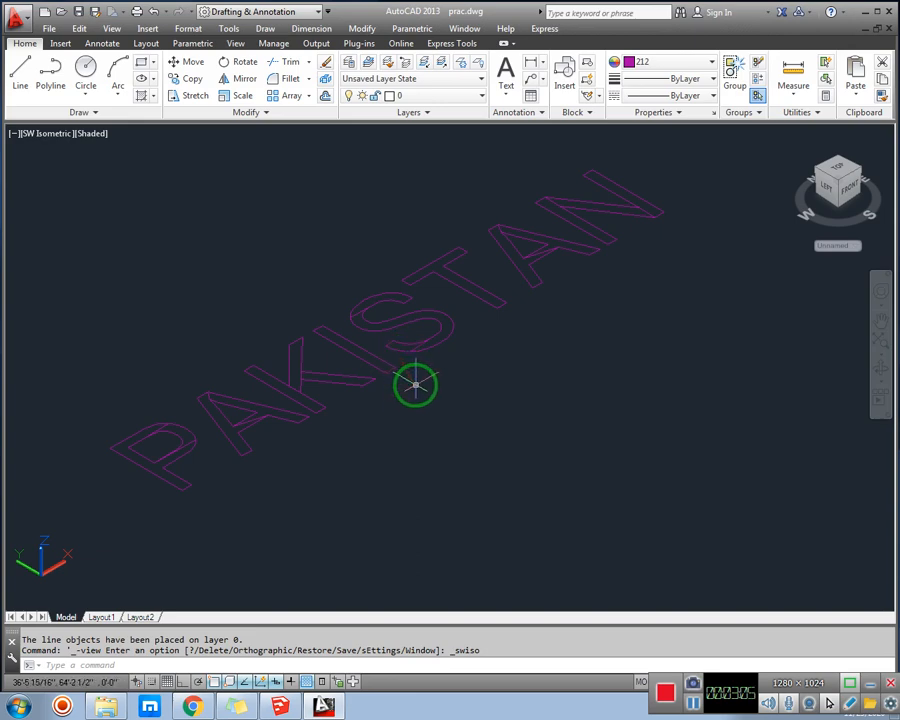
# Step: Extrude all the outlines of the exploded PAKISTAN letters to a height of 6
pyautogui.write('EXT')
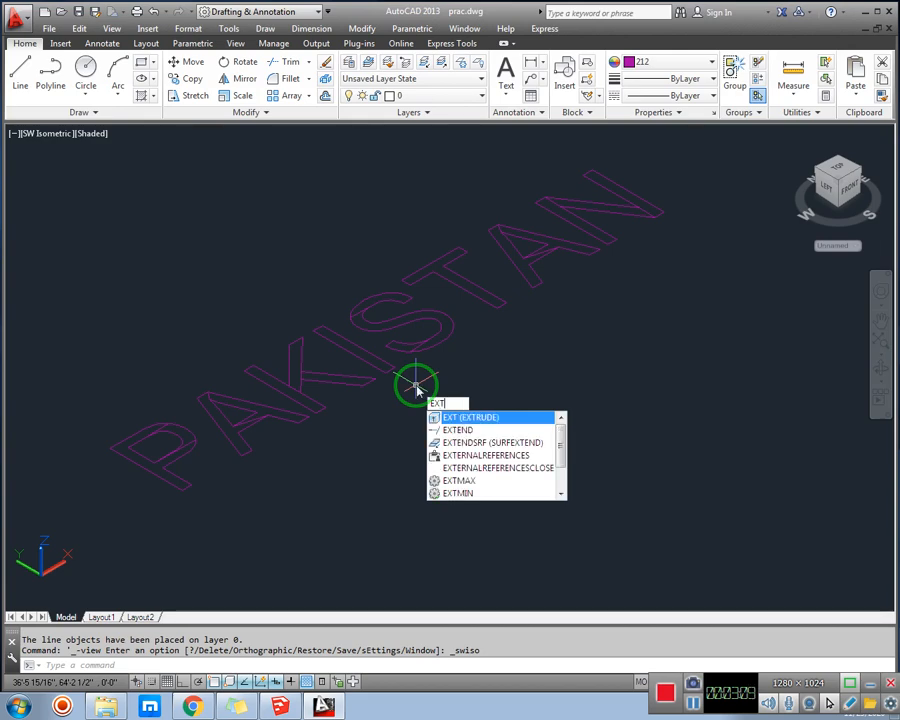
pyautogui.press('Return')
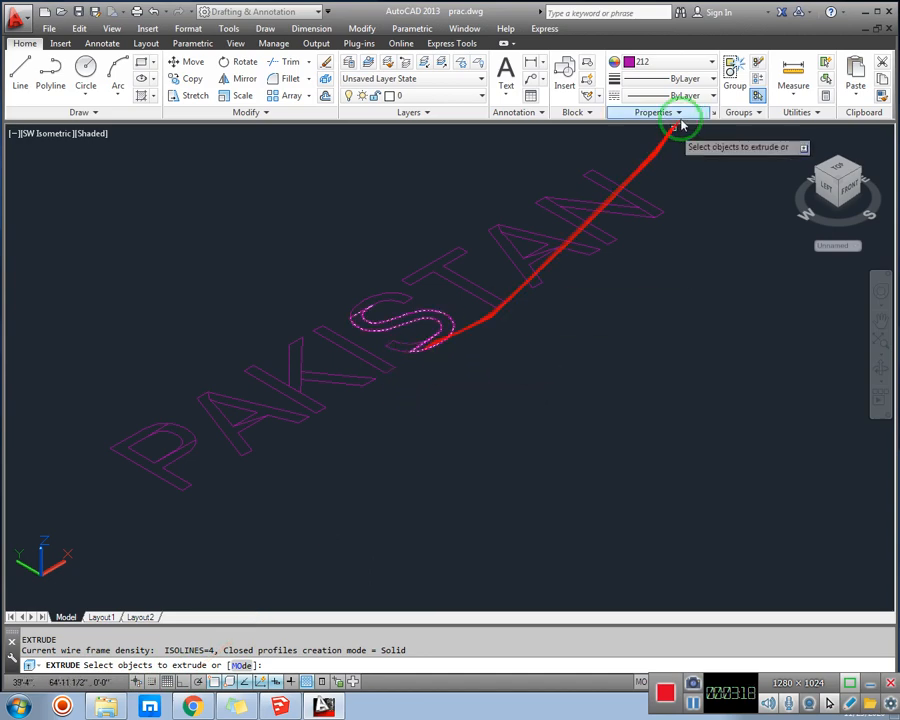
pyautogui.click(706, 163)
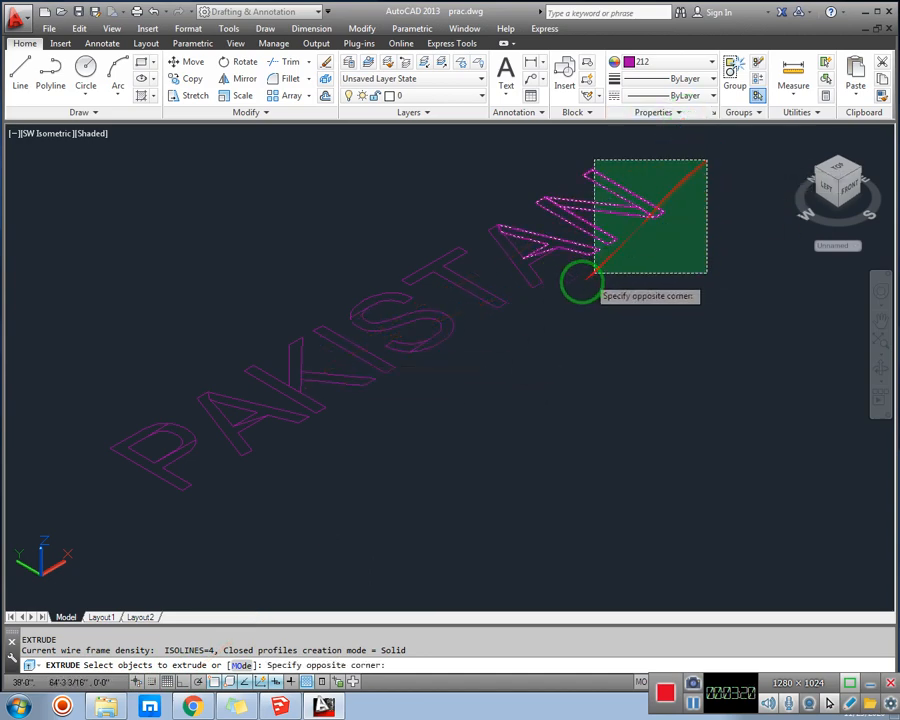
pyautogui.click(125, 520)
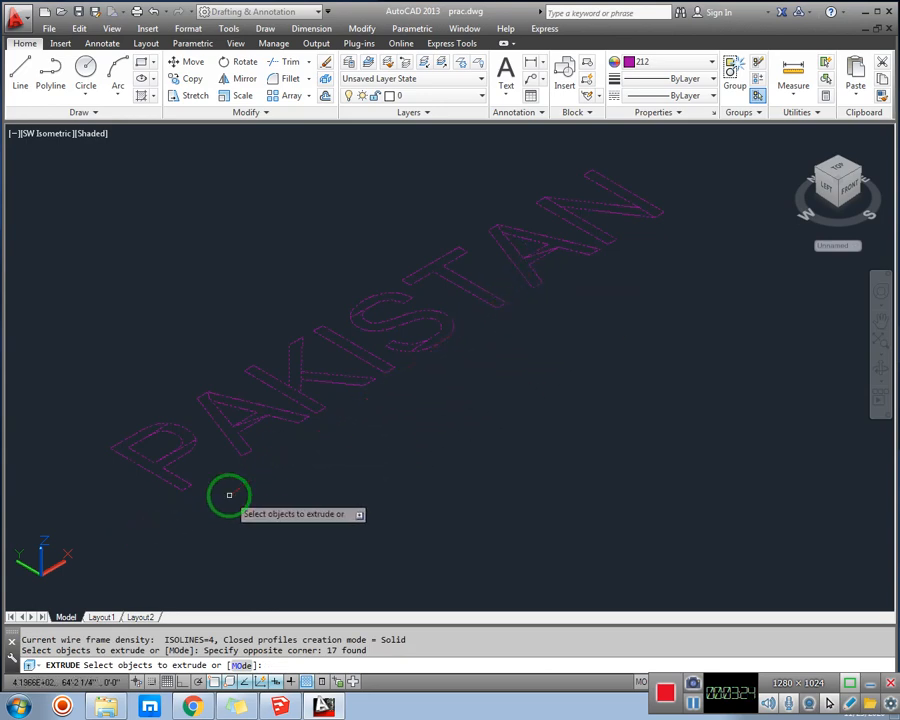
pyautogui.press('Return')
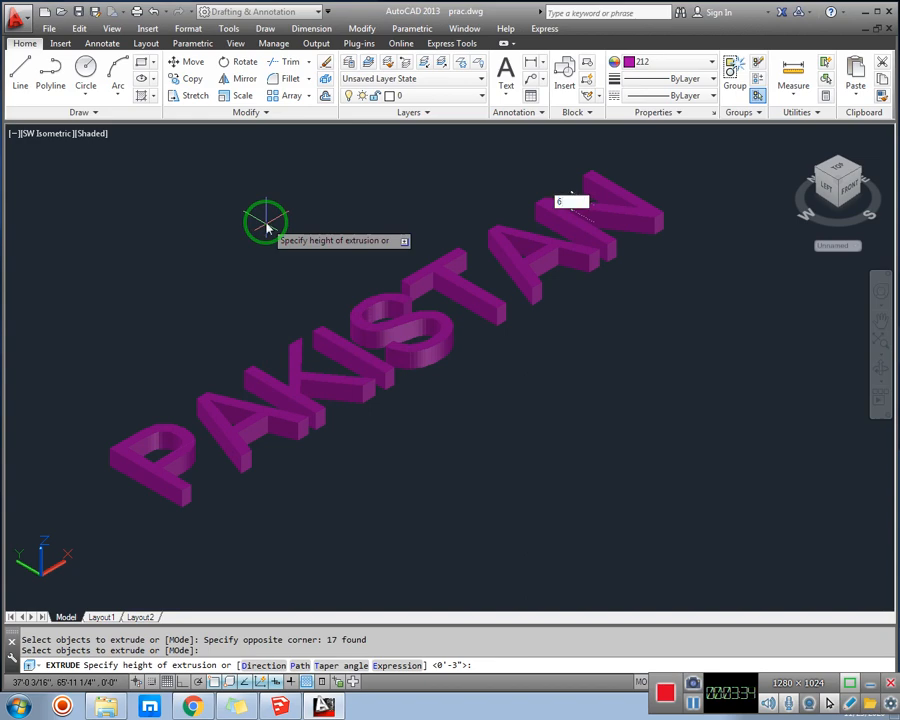
pyautogui.press('Return')
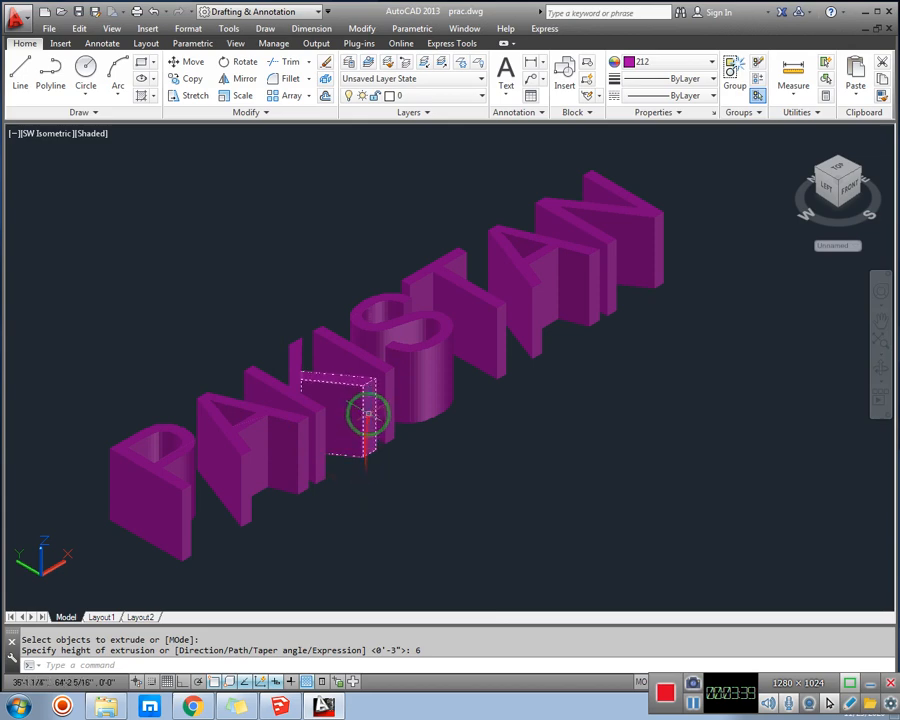
pyautogui.scroll(-2, 368, 413)
pyautogui.keyDown('shift'); pyautogui.moveTo(414, 380); pyautogui.dragTo(388, 432, button='middle'); pyautogui.keyUp('shift')
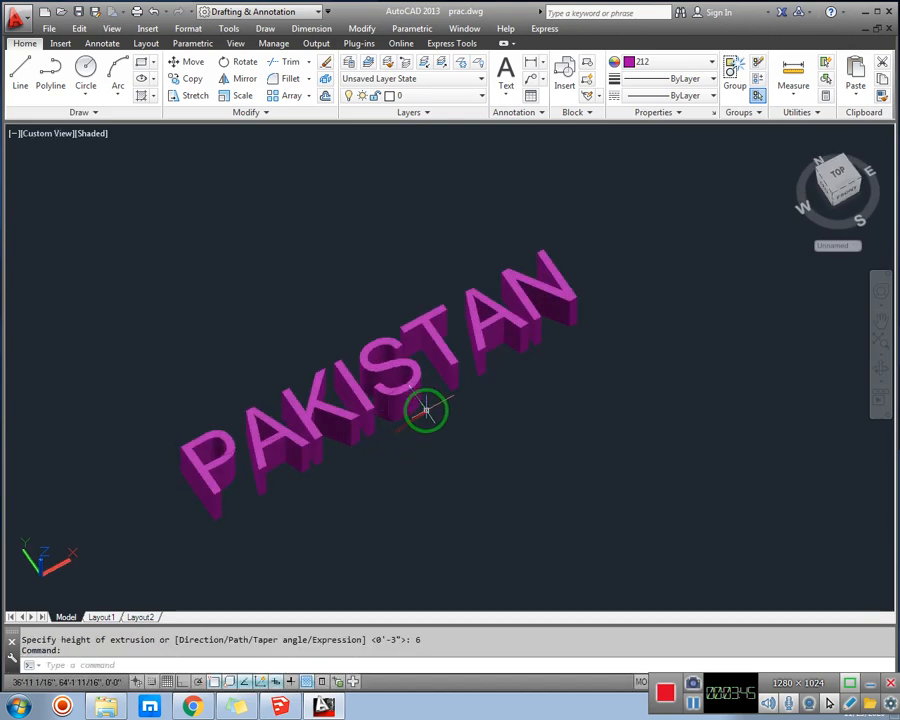
# Step: In the Top view, draw a rectangle around the whole word PAKISTAN, about 6'-4" by 4'-0"
pyautogui.click(44, 136)
pyautogui.click(75, 170)
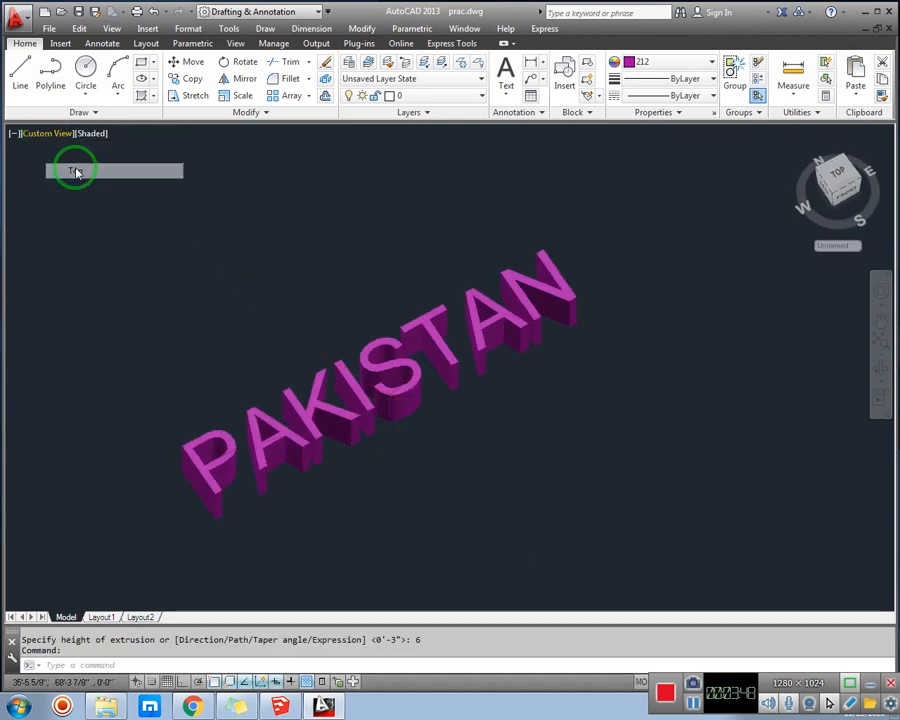
pyautogui.moveTo(568, 234); pyautogui.dragTo(428, 376, button='middle')
pyautogui.scroll(10, 436, 280)
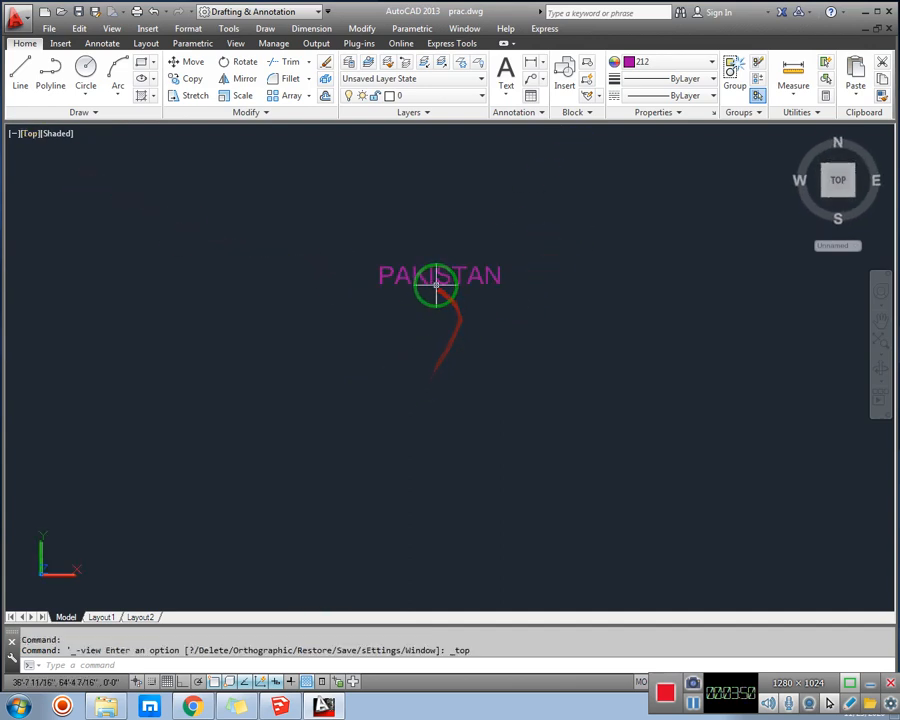
pyautogui.moveTo(453, 258); pyautogui.dragTo(404, 338, button='middle')
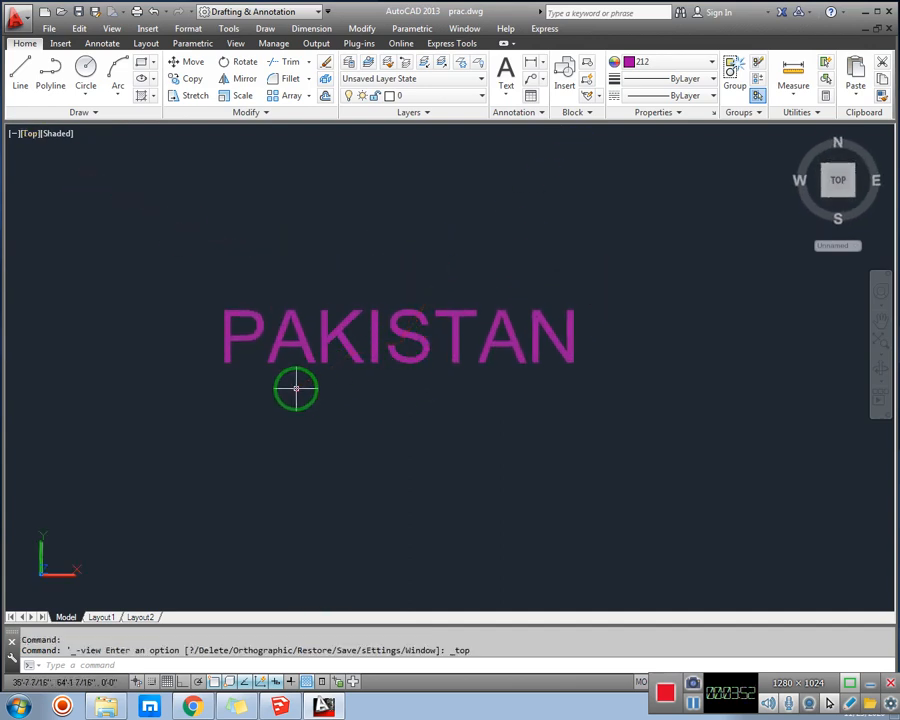
pyautogui.write('C')
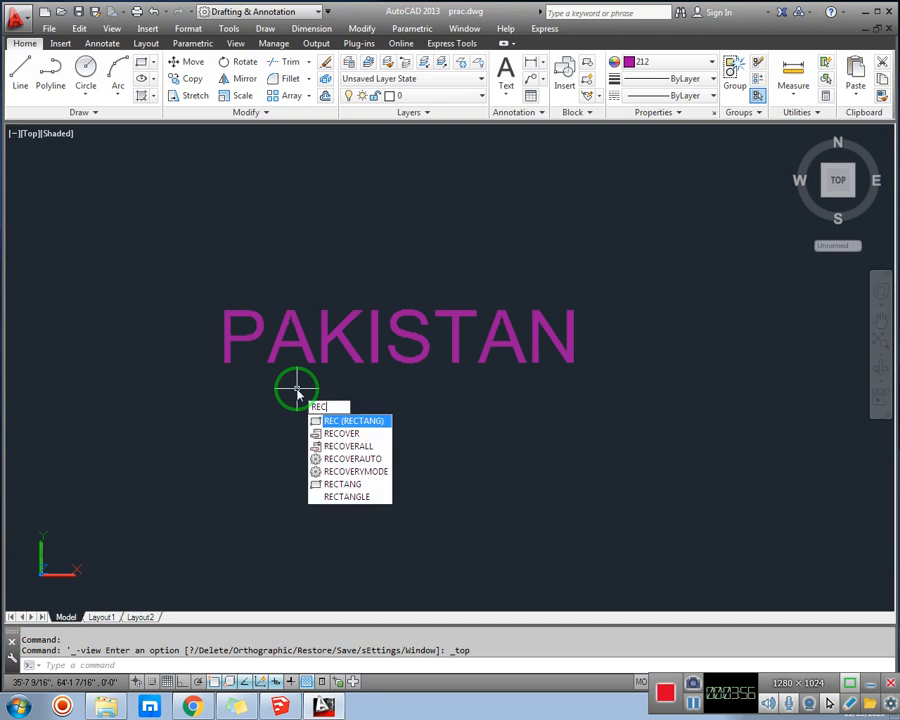
pyautogui.press('Return')
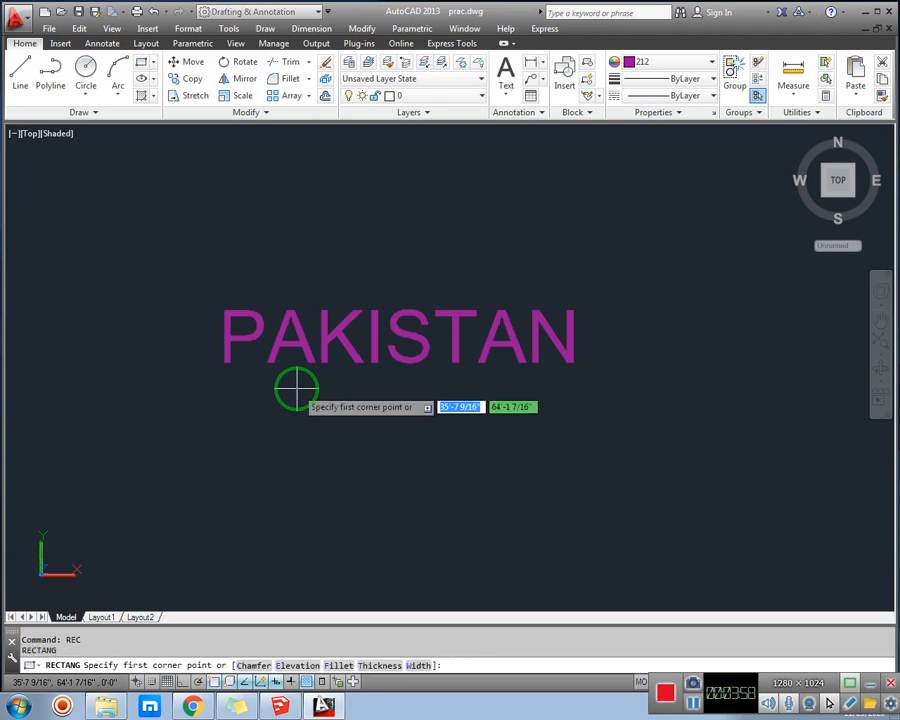
pyautogui.click(131, 180)
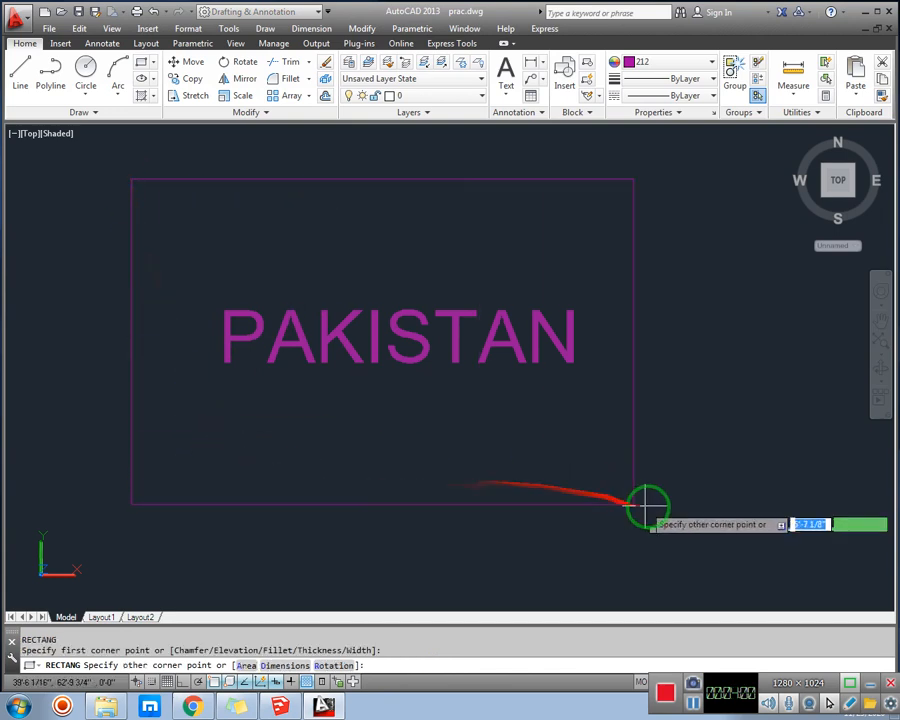
pyautogui.click(700, 538)
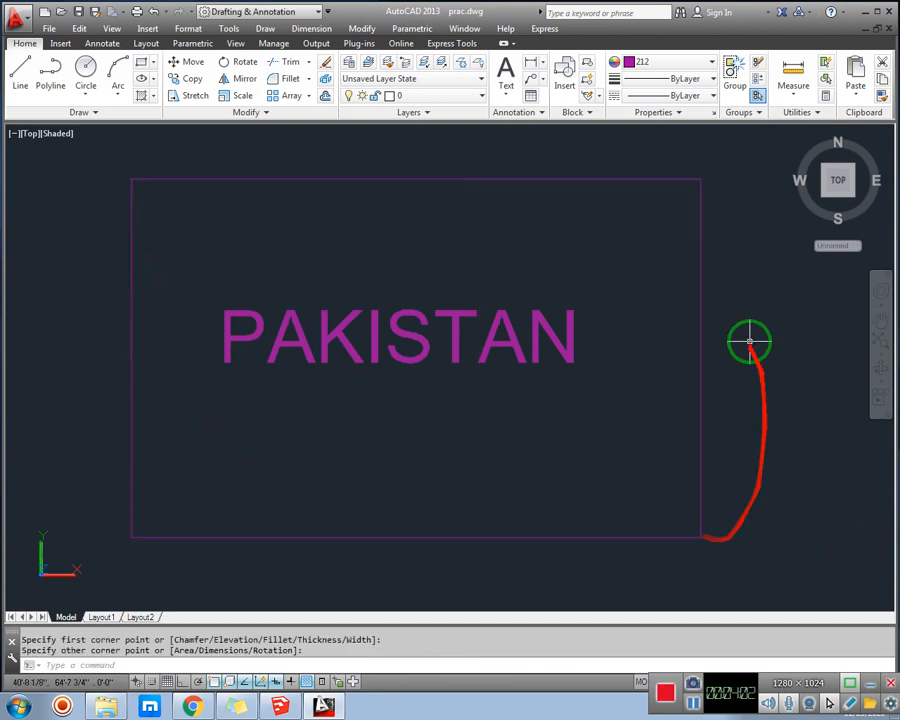
# Step: Change the color of the rectangle around the lettering to Yellow
pyautogui.moveTo(710, 168); pyautogui.dragTo(650, 210)
pyautogui.click(663, 62)
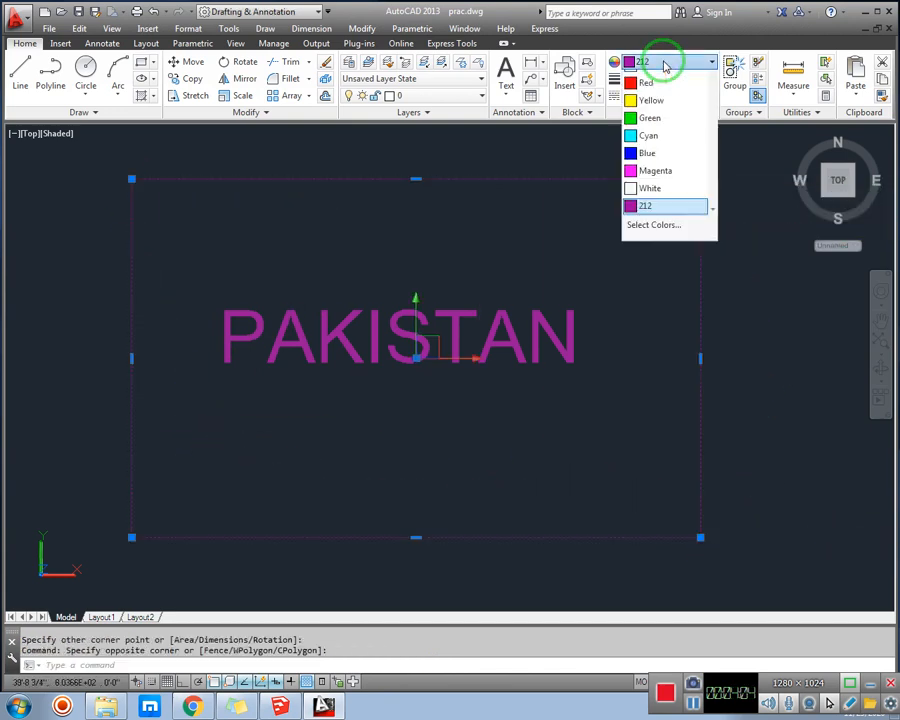
pyautogui.click(665, 133)
pyautogui.press('Escape')
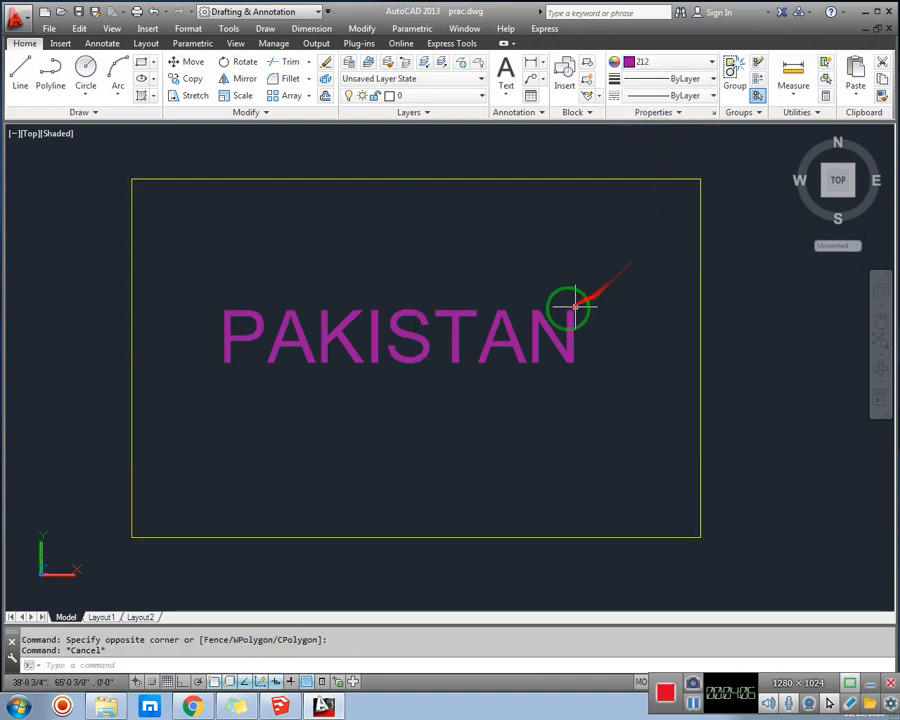
# Step: In the SW Isometric view, move the yellow rectangle a short distance toward the front so the letters sit inside it
pyautogui.click(29, 138)
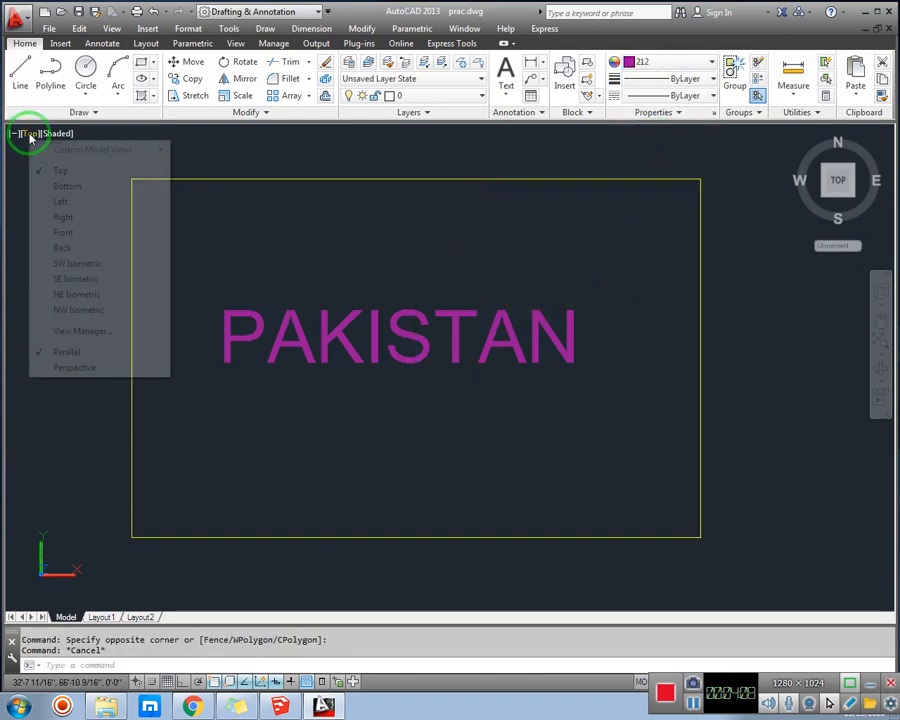
pyautogui.click(77, 263)
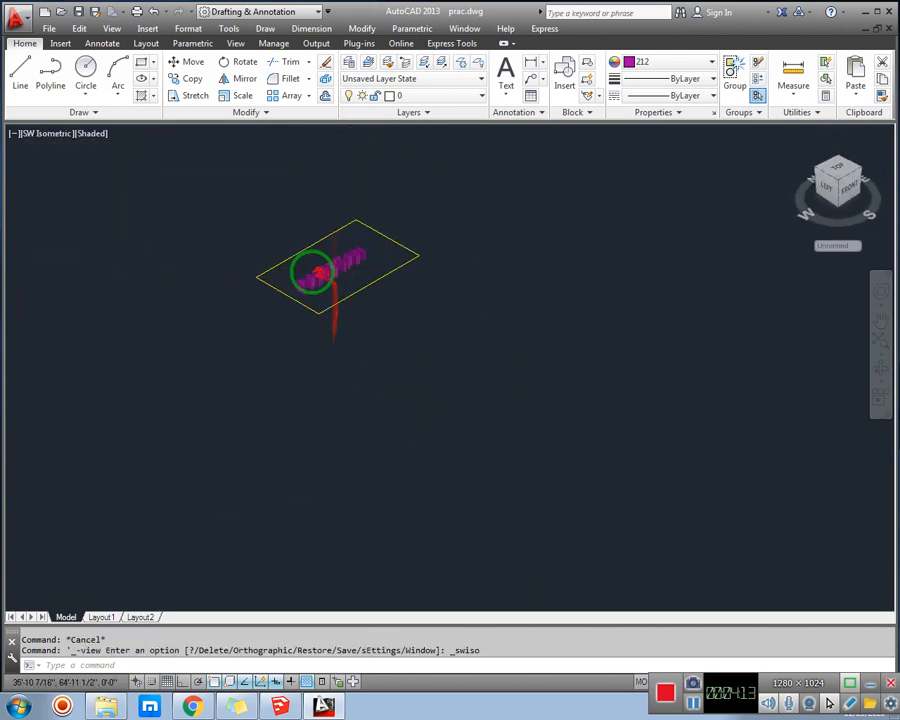
pyautogui.scroll(5, 312, 272)
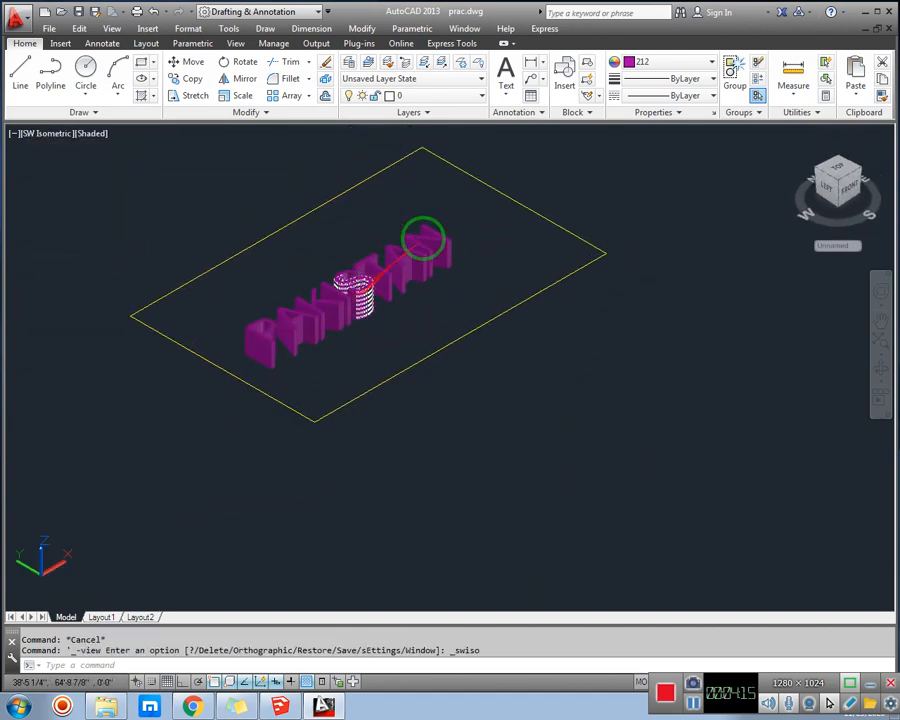
pyautogui.click(311, 420)
pyautogui.moveTo(315, 424)
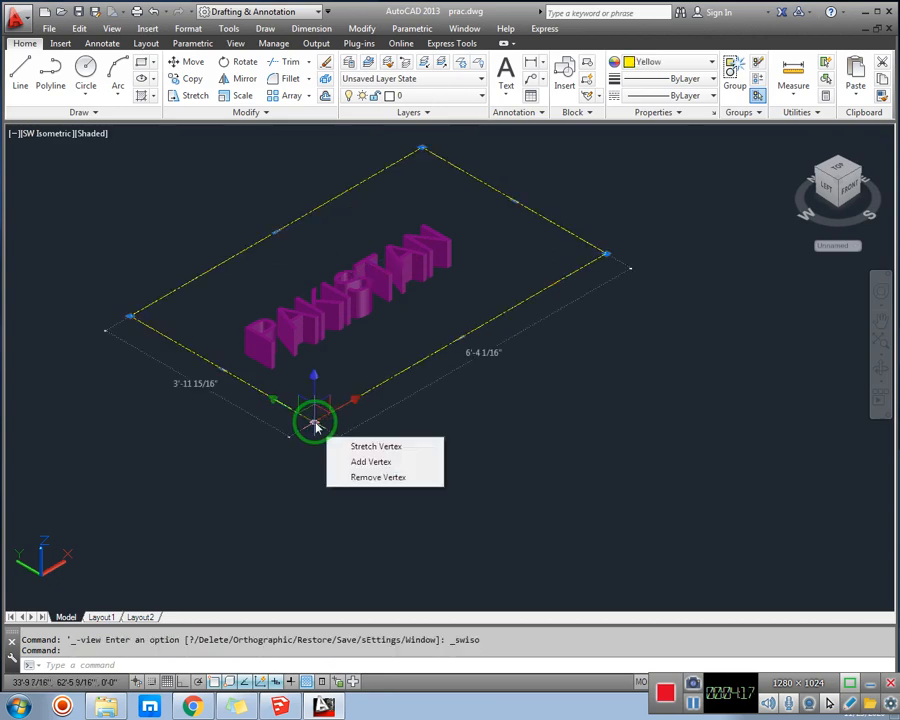
pyautogui.click(375, 447)
pyautogui.write('m')
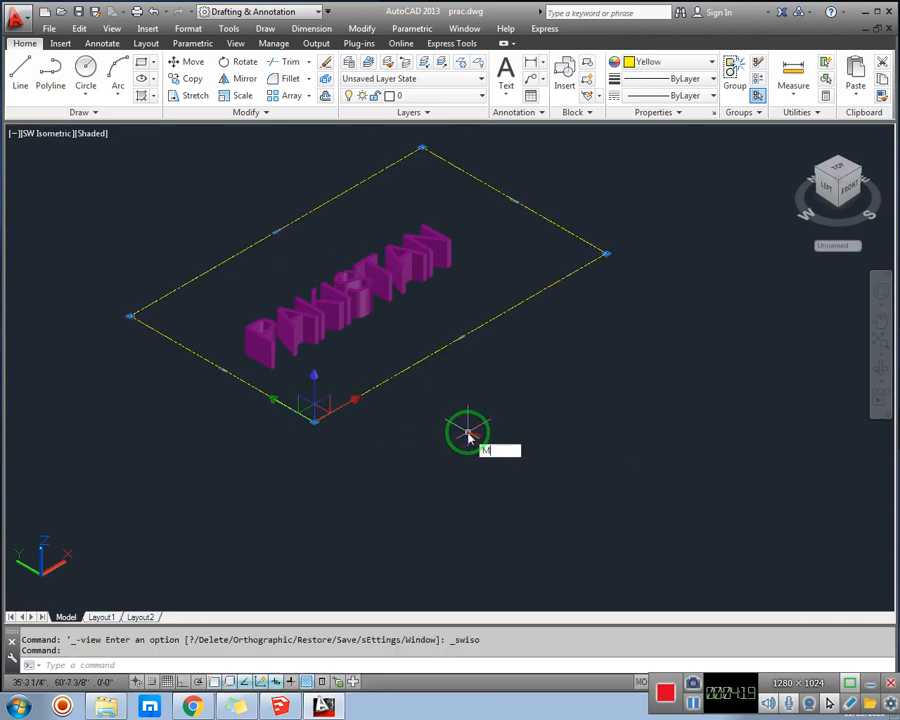
pyautogui.press('Return')
pyautogui.click(467, 431)
pyautogui.click(462, 450)
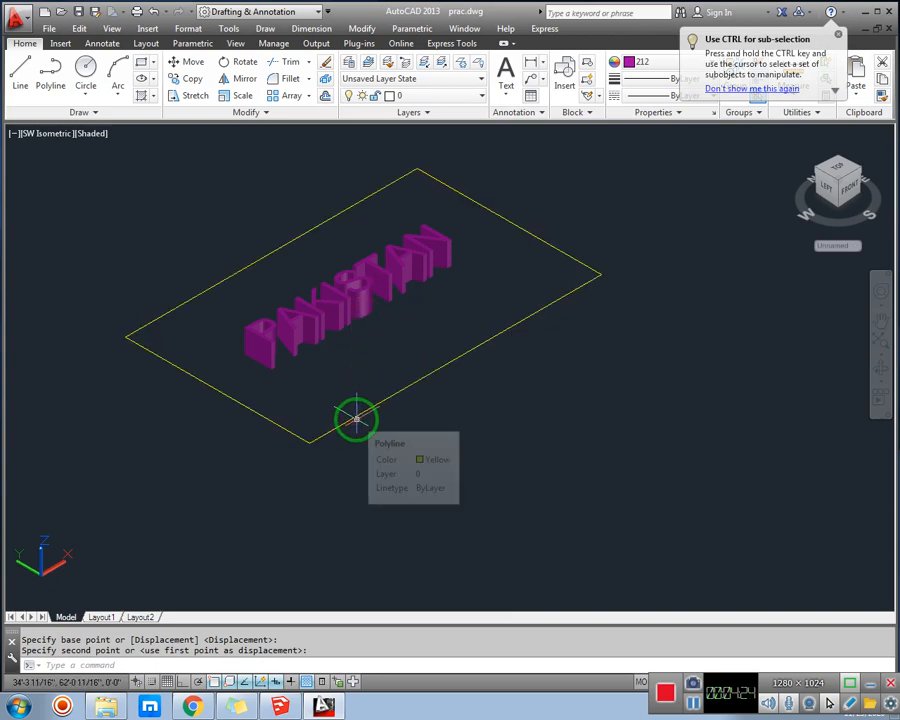
# Step: Extrude the yellow rectangle to a height of 2 to form a slab
pyautogui.write('ex')
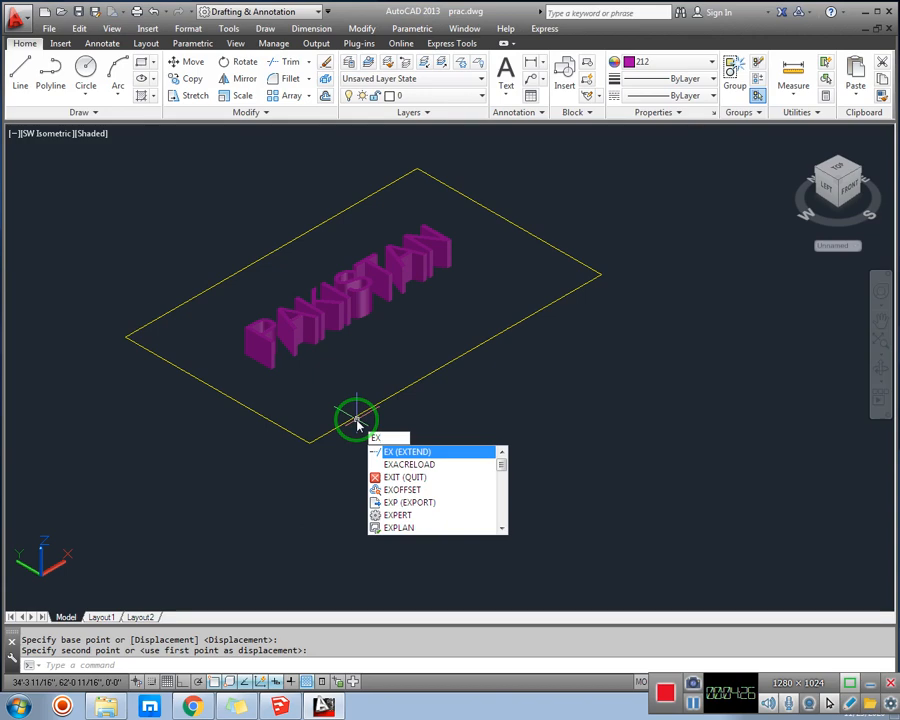
pyautogui.write('t')
pyautogui.press('Return')
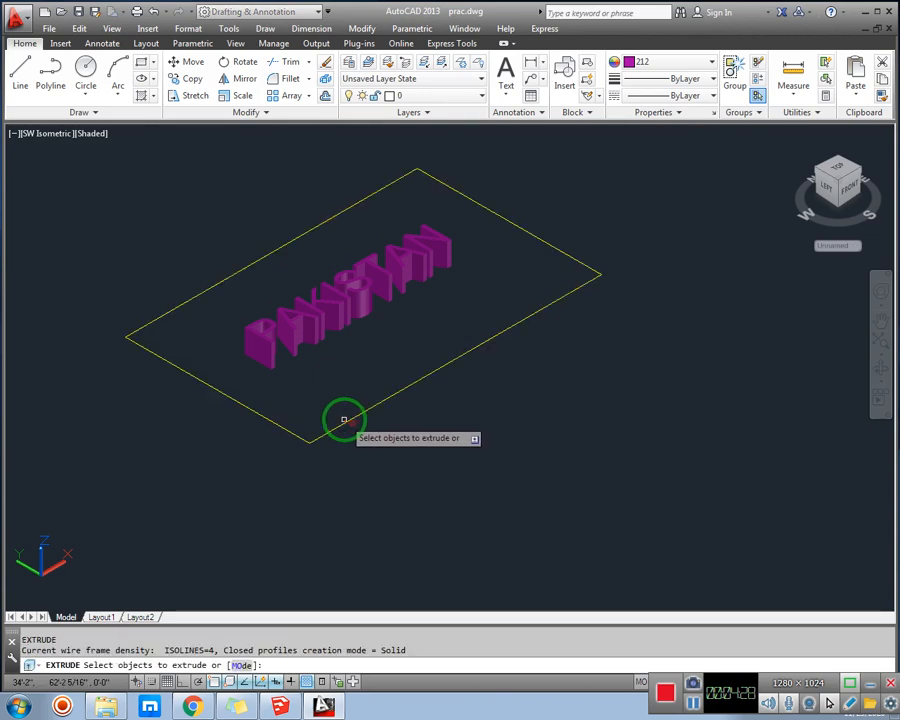
pyautogui.click(346, 421)
pyautogui.press('Return')
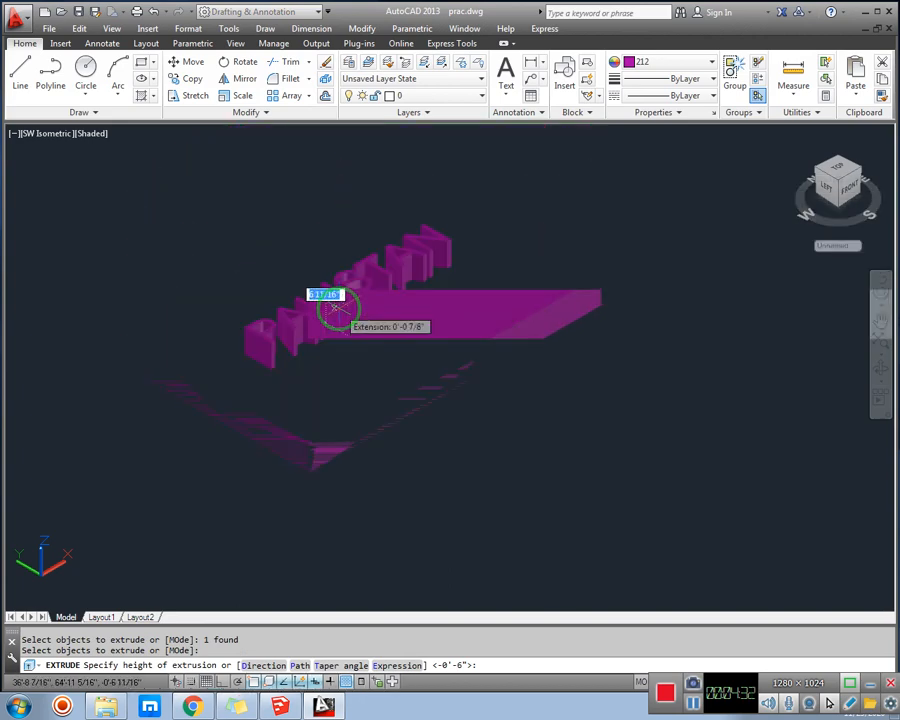
pyautogui.write('2')
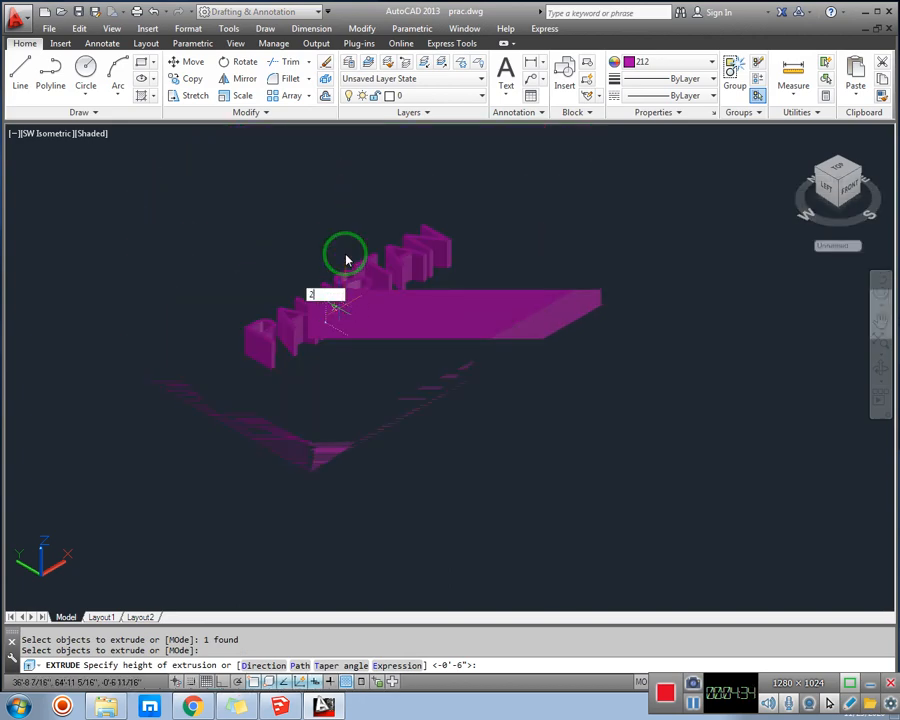
pyautogui.press('Return')
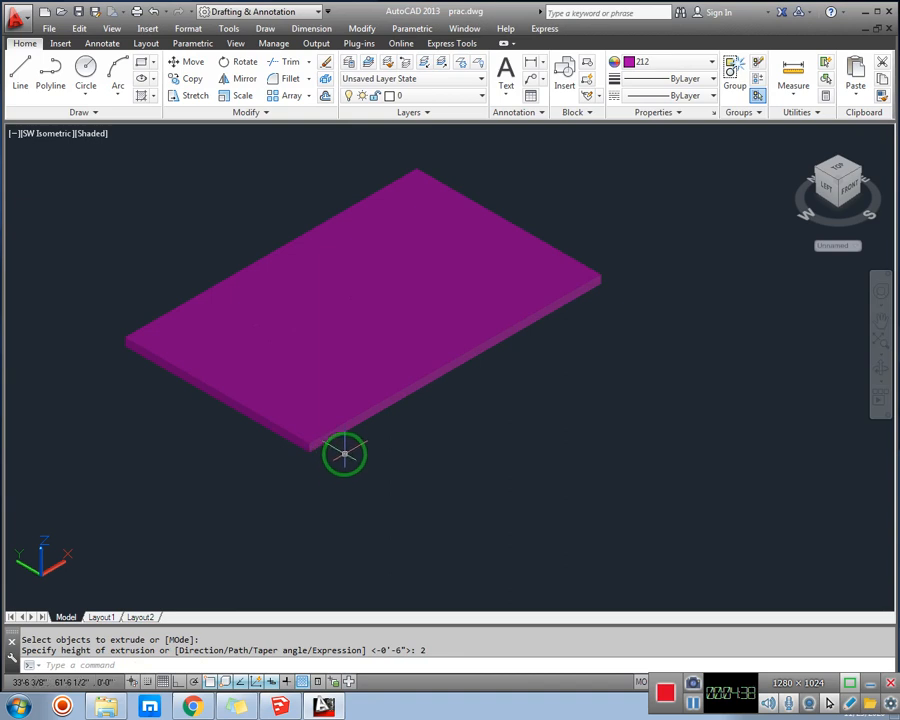
# Step: Restore the SW Isometric view and change the extruded slab's color to Yellow
pyautogui.keyDown('shift'); pyautogui.moveTo(344, 453); pyautogui.dragTo(360, 426, button='middle'); pyautogui.keyUp('shift')
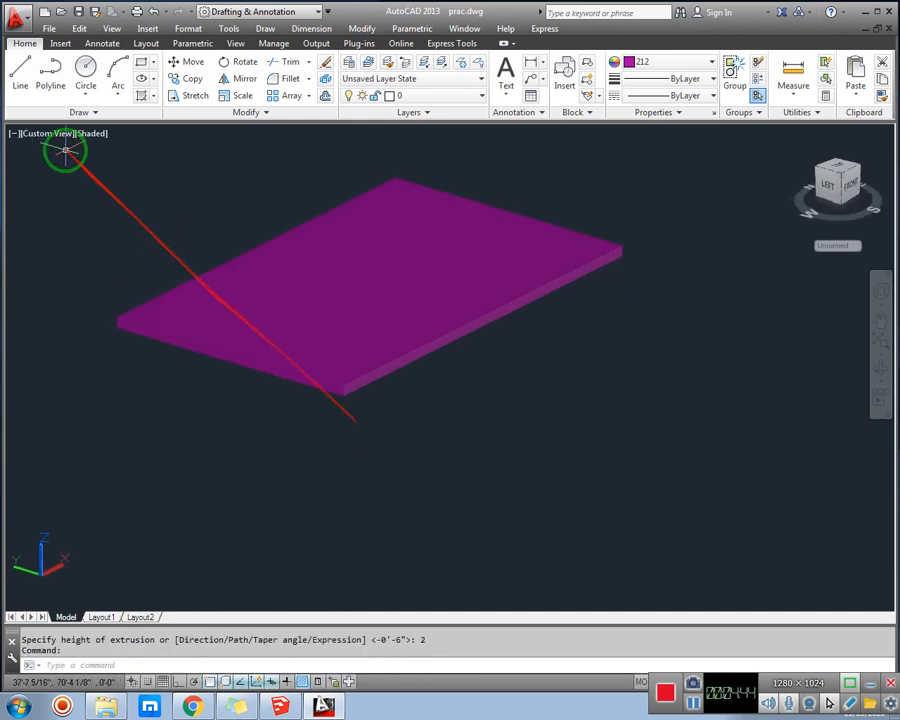
pyautogui.click(48, 134)
pyautogui.click(100, 264)
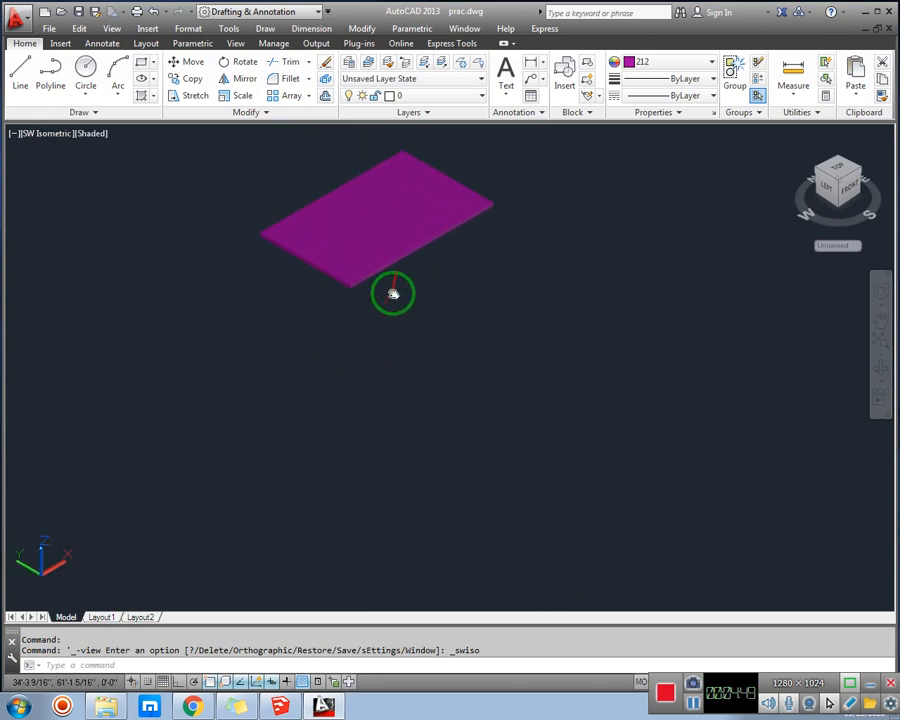
pyautogui.click(424, 303)
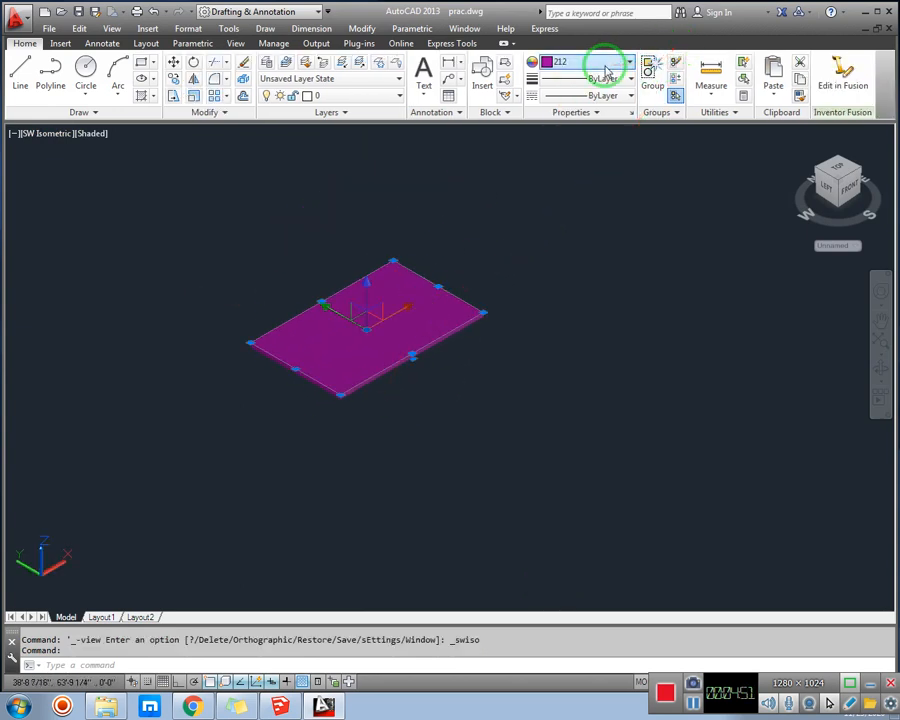
pyautogui.click(588, 63)
pyautogui.click(595, 131)
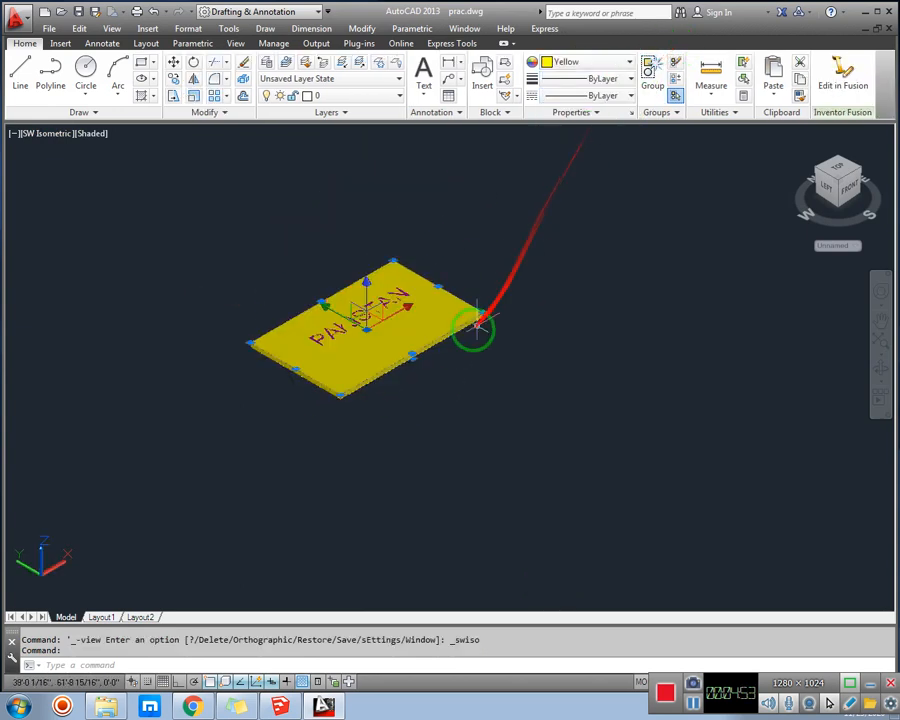
pyautogui.press('Escape')
pyautogui.scroll(3, 385, 332)
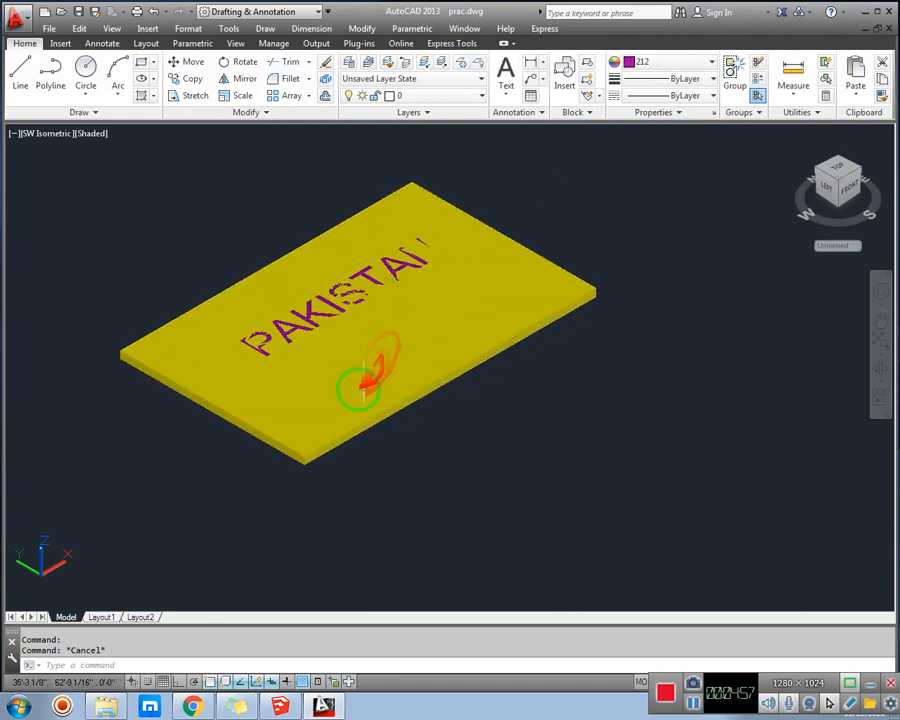
# Step: Measure the slab's thickness along its vertical edge at the front corner
pyautogui.moveTo(452, 378)
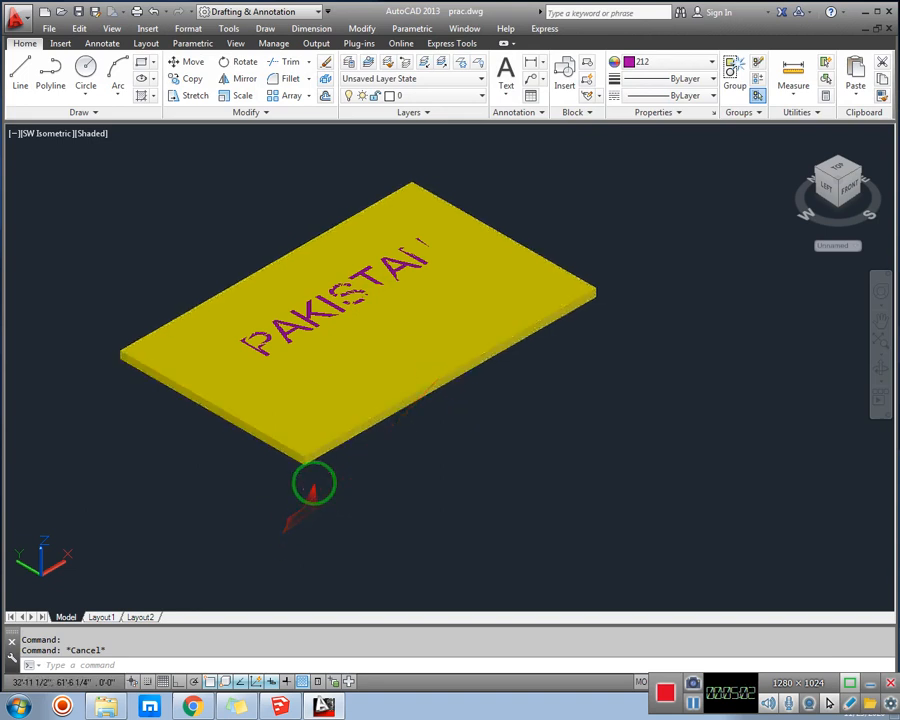
pyautogui.scroll(4, 311, 481)
pyautogui.write('DI')
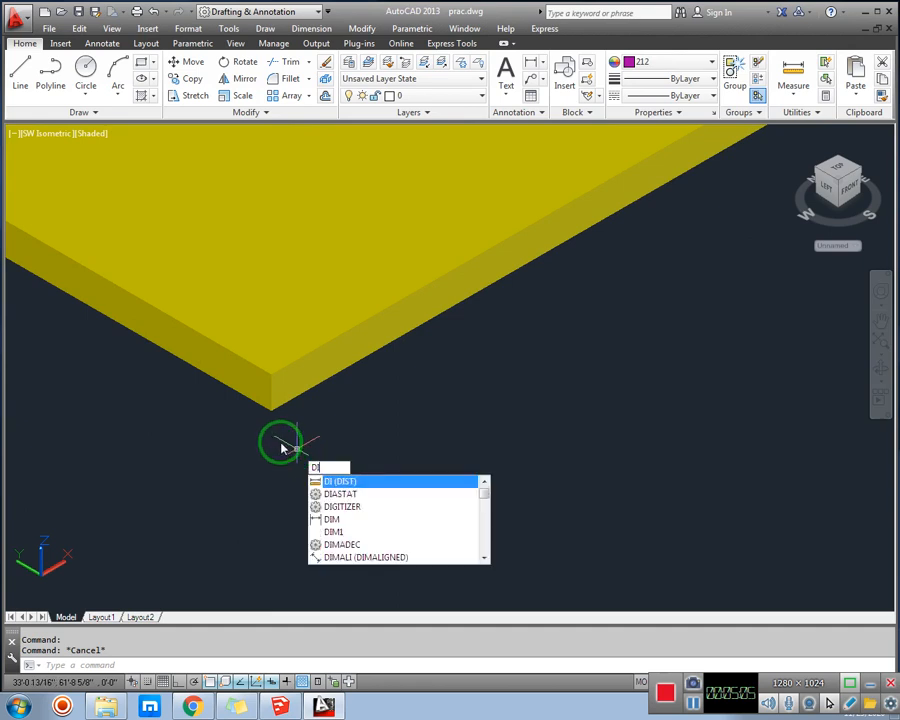
pyautogui.press('Return')
pyautogui.click(271, 409)
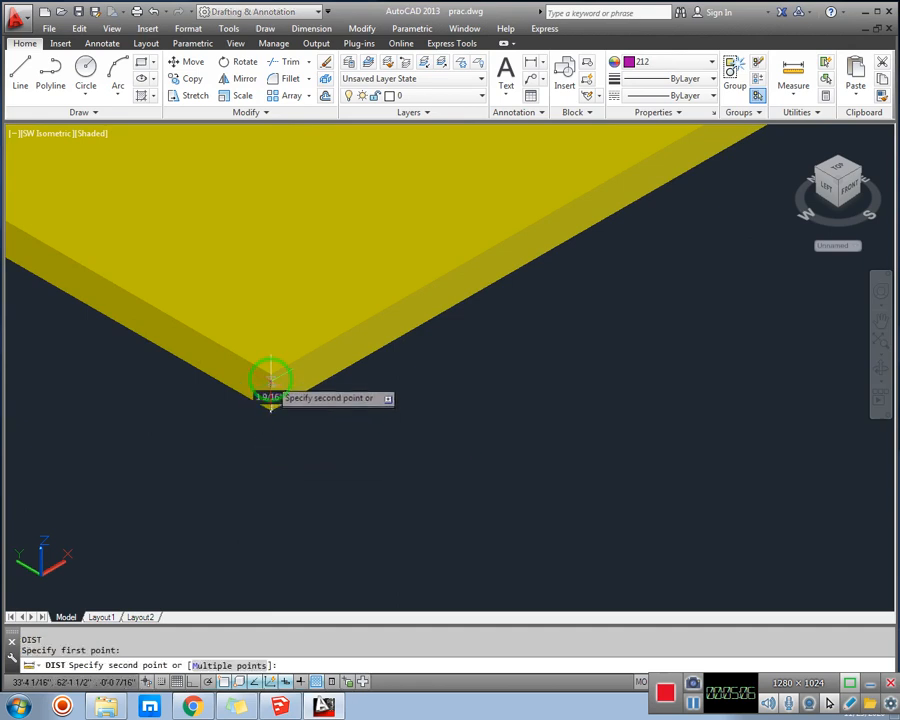
pyautogui.click(270, 373)
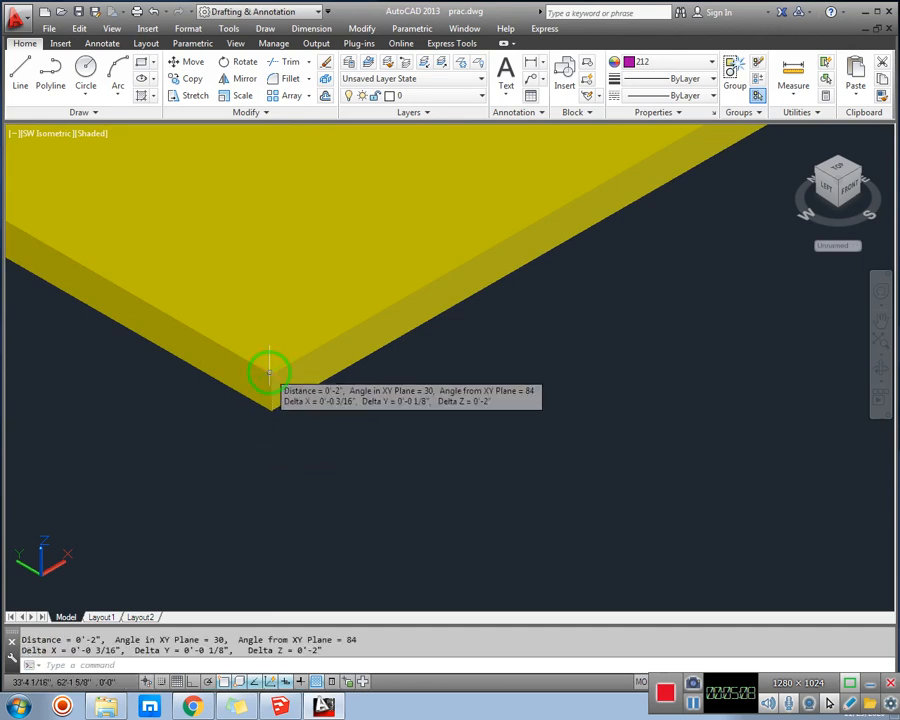
pyautogui.press('Escape')
pyautogui.scroll(-5, 321, 428)
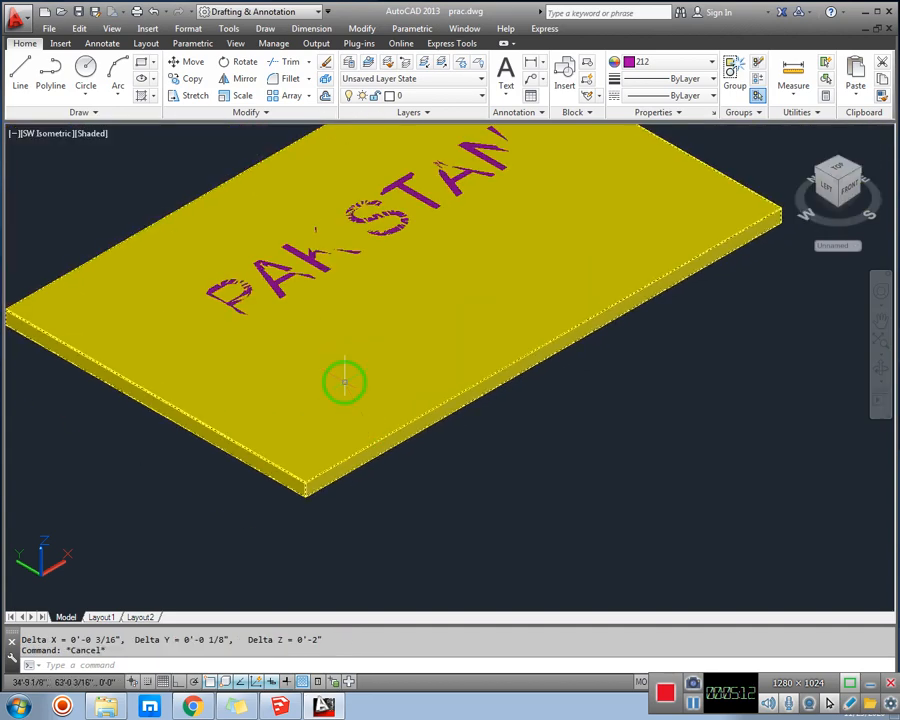
# Step: Move the yellow slab 2 downward along the Z axis so the letters stand out above it
pyautogui.click(396, 371)
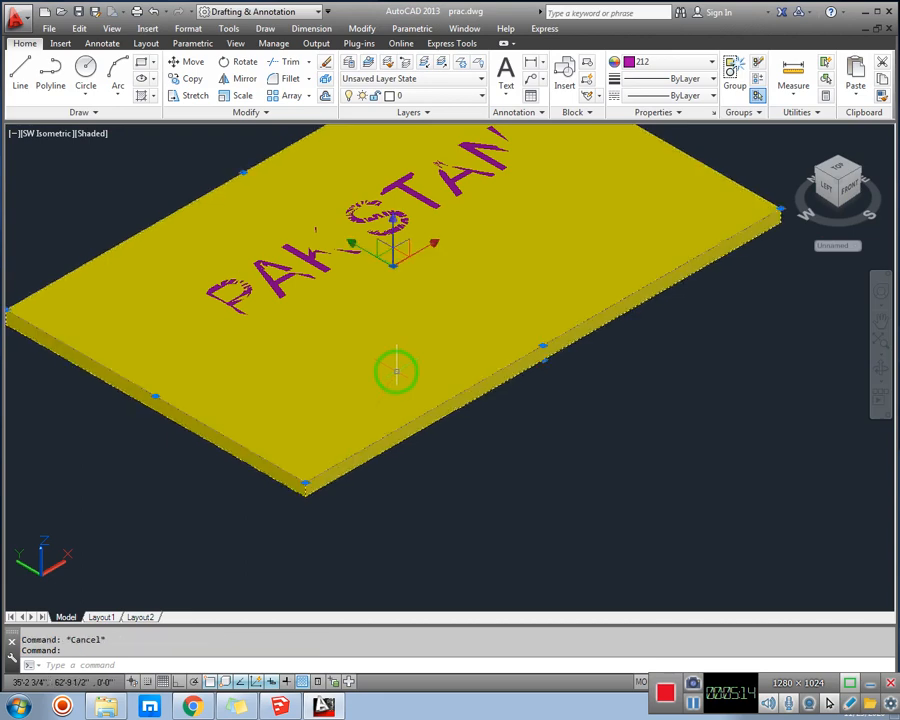
pyautogui.click(397, 228)
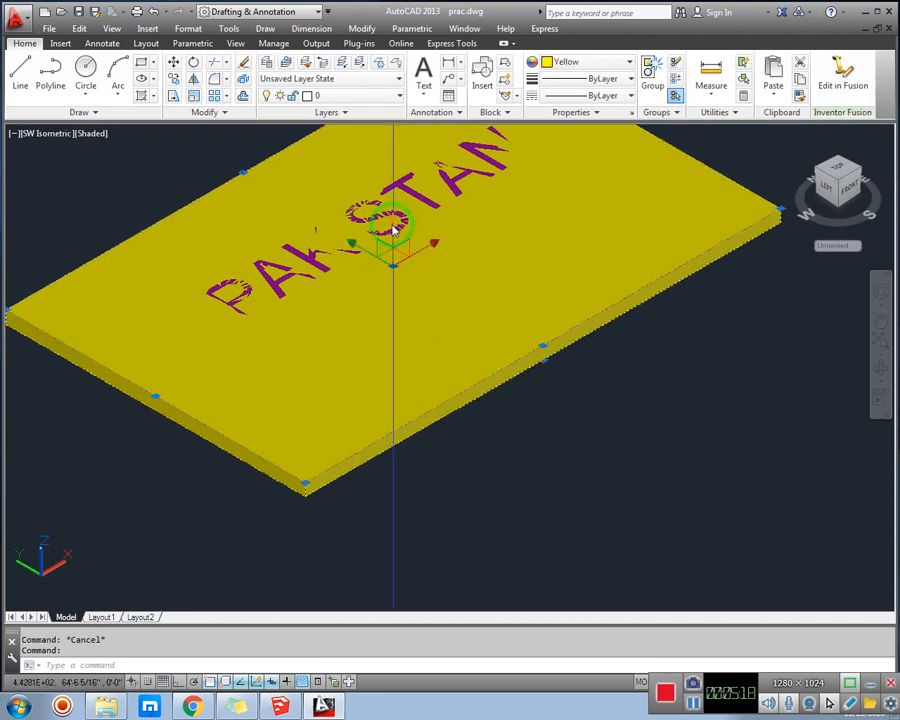
pyautogui.click(393, 263)
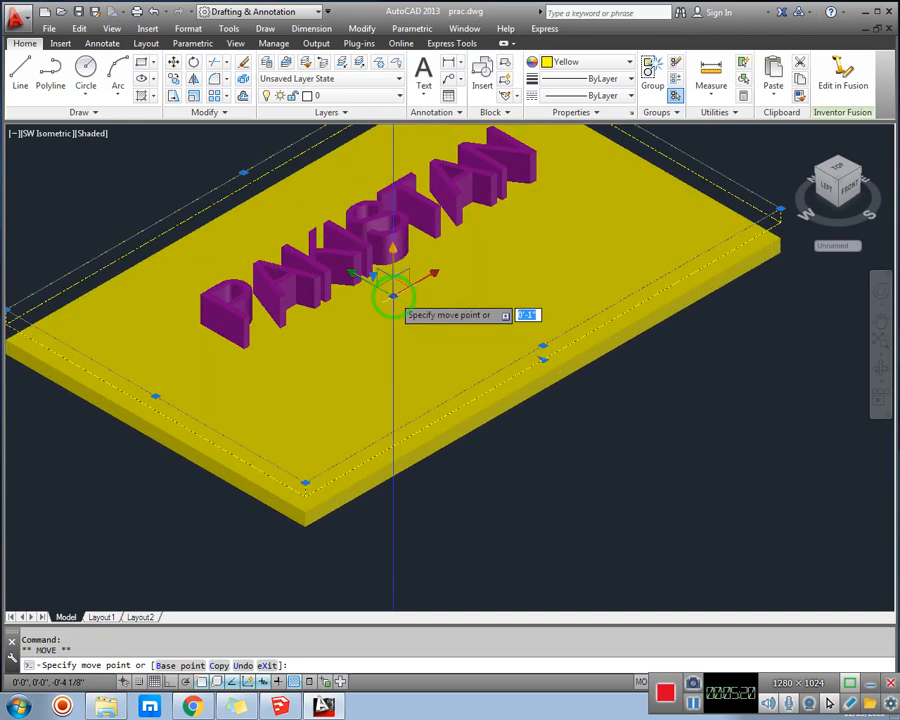
pyautogui.write('2')
pyautogui.press('Return')
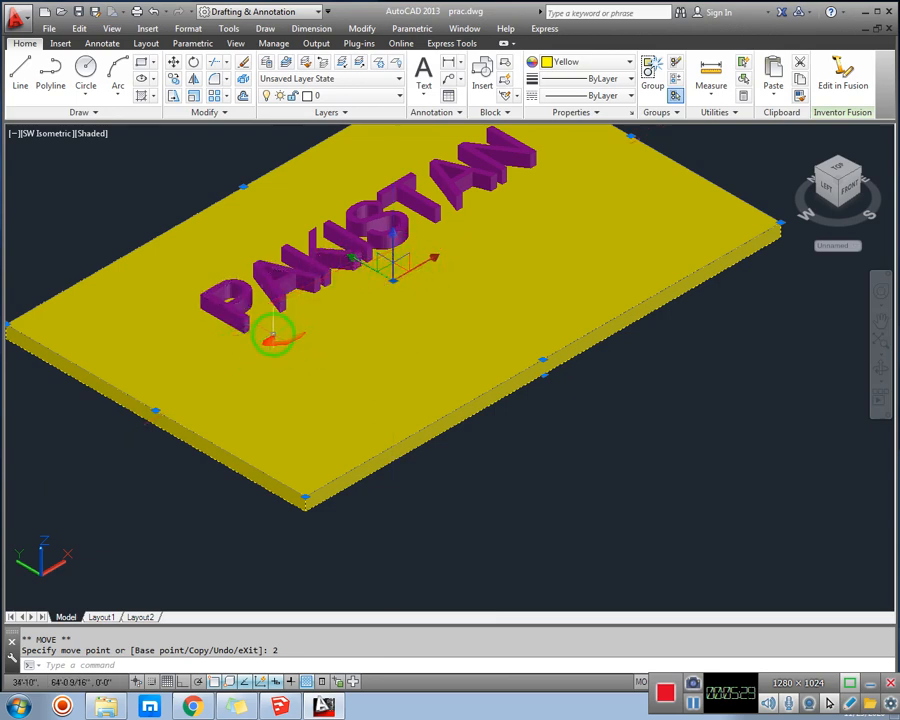
# Step: Examine the raised PAKISTAN letters on the yellow slab up close and from different angles
pyautogui.moveTo(368, 312); pyautogui.dragTo(368, 362, button='middle')
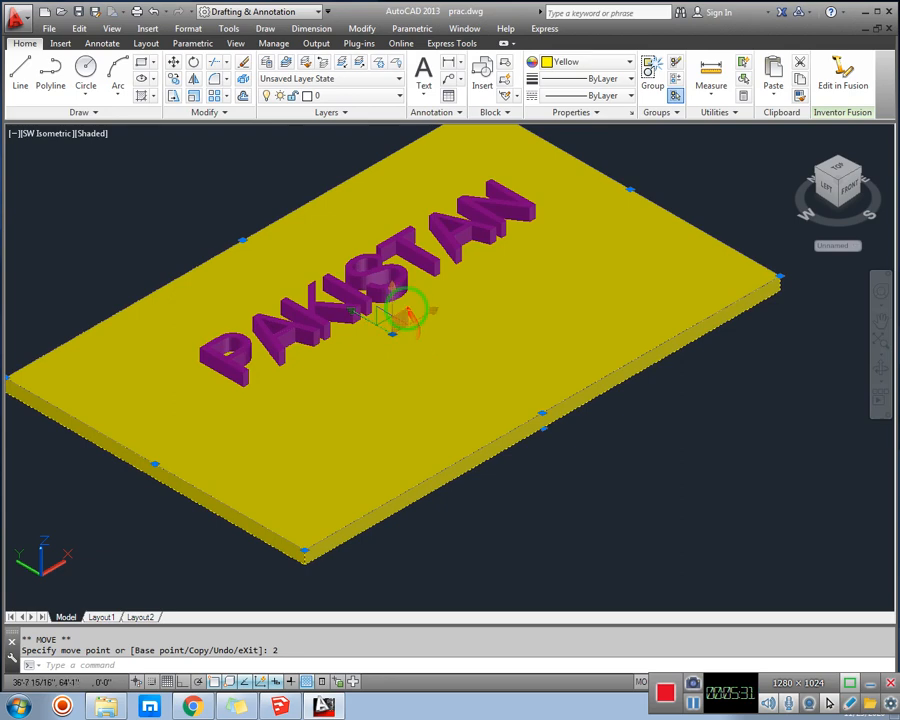
pyautogui.keyDown('shift'); pyautogui.moveTo(407, 313); pyautogui.dragTo(442, 317, button='middle'); pyautogui.keyUp('shift')
pyautogui.keyDown('shift'); pyautogui.moveTo(474, 241); pyautogui.dragTo(388, 296, button='middle'); pyautogui.keyUp('shift')
pyautogui.keyDown('shift'); pyautogui.moveTo(442, 301); pyautogui.dragTo(352, 321, button='middle'); pyautogui.keyUp('shift')
pyautogui.scroll(3, 346, 330)
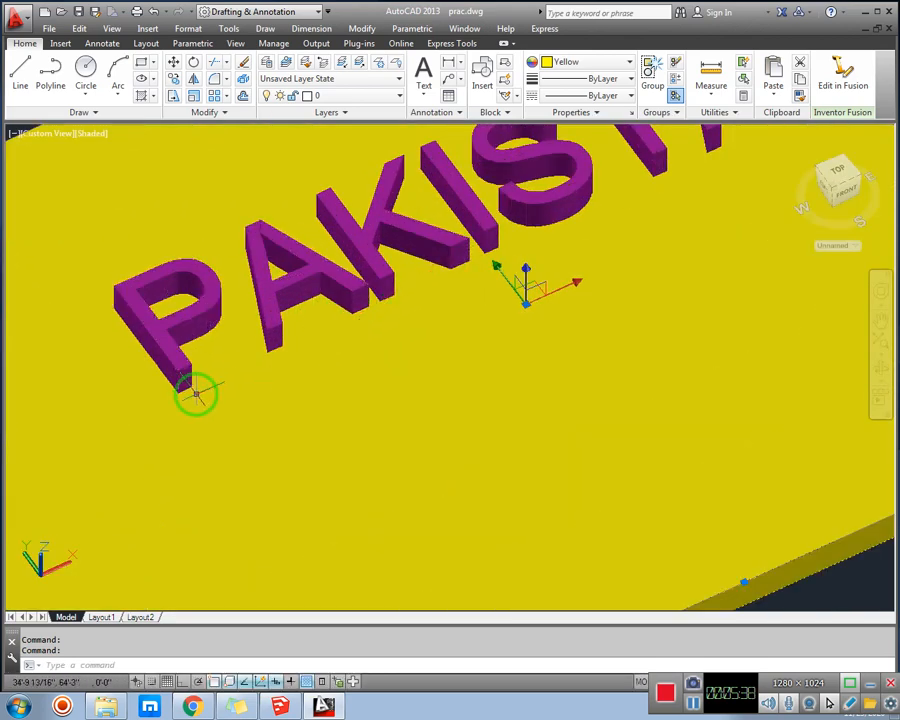
pyautogui.scroll(-5, 196, 394)
pyautogui.scroll(3, 251, 381)
pyautogui.scroll(-2, 327, 353)
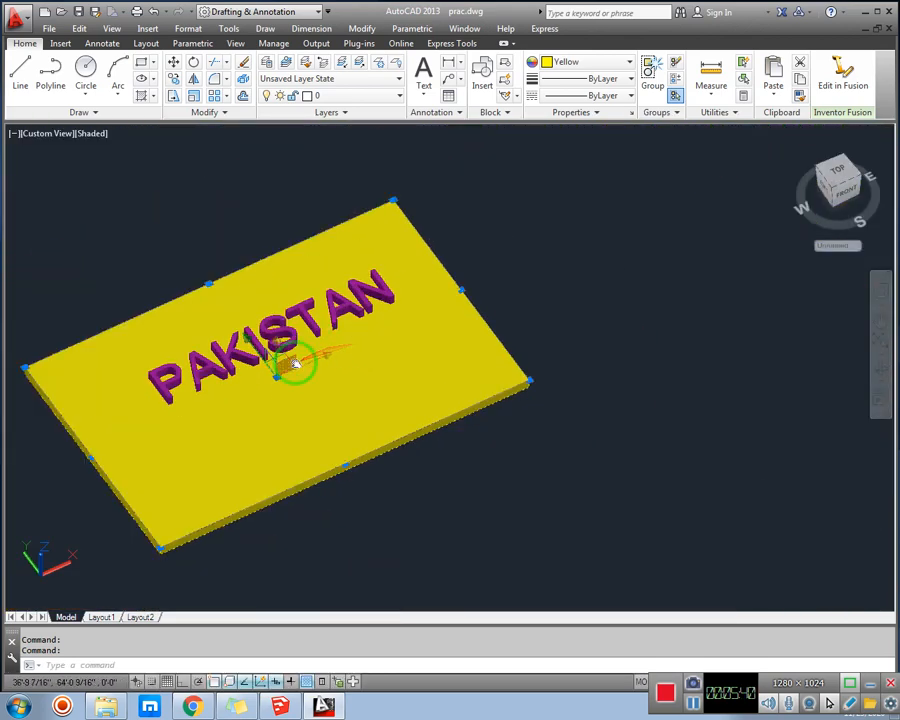
pyautogui.moveTo(296, 364); pyautogui.dragTo(370, 345, button='middle')
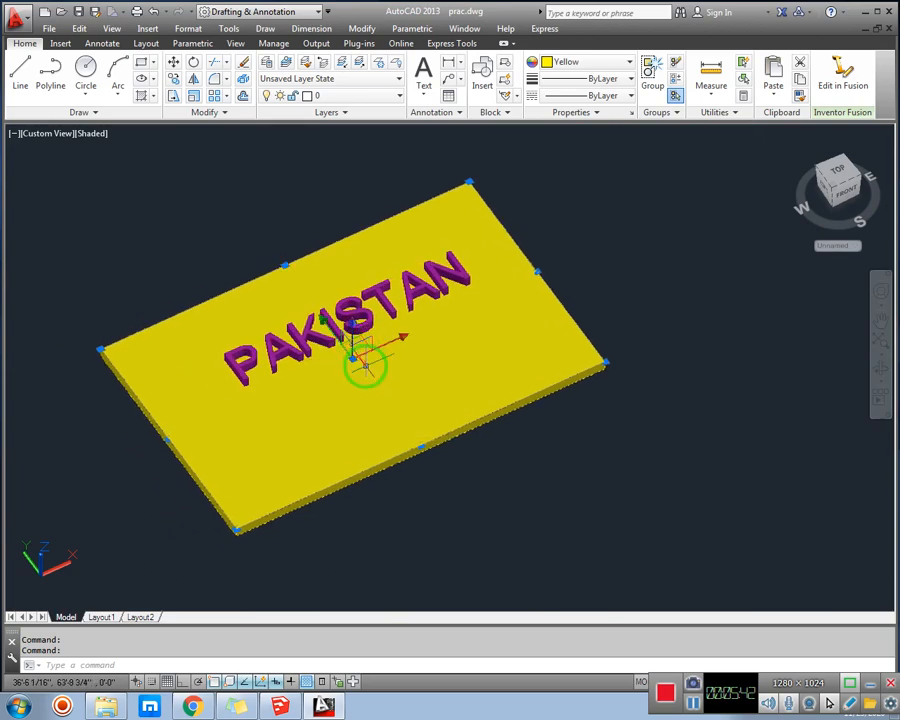
pyautogui.scroll(2, 365, 365)
pyautogui.scroll(-3, 375, 368)
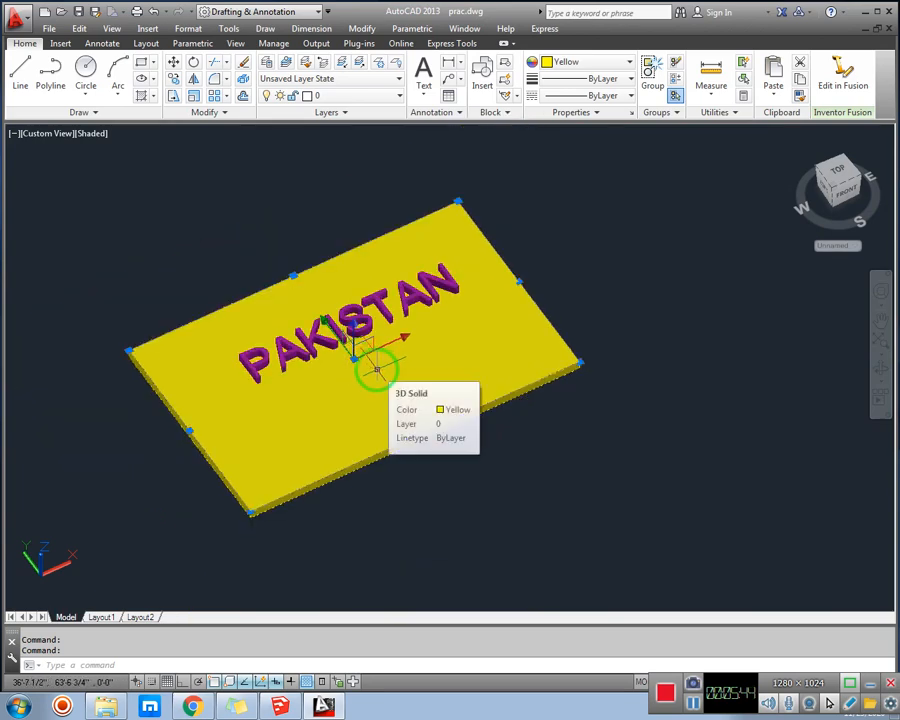